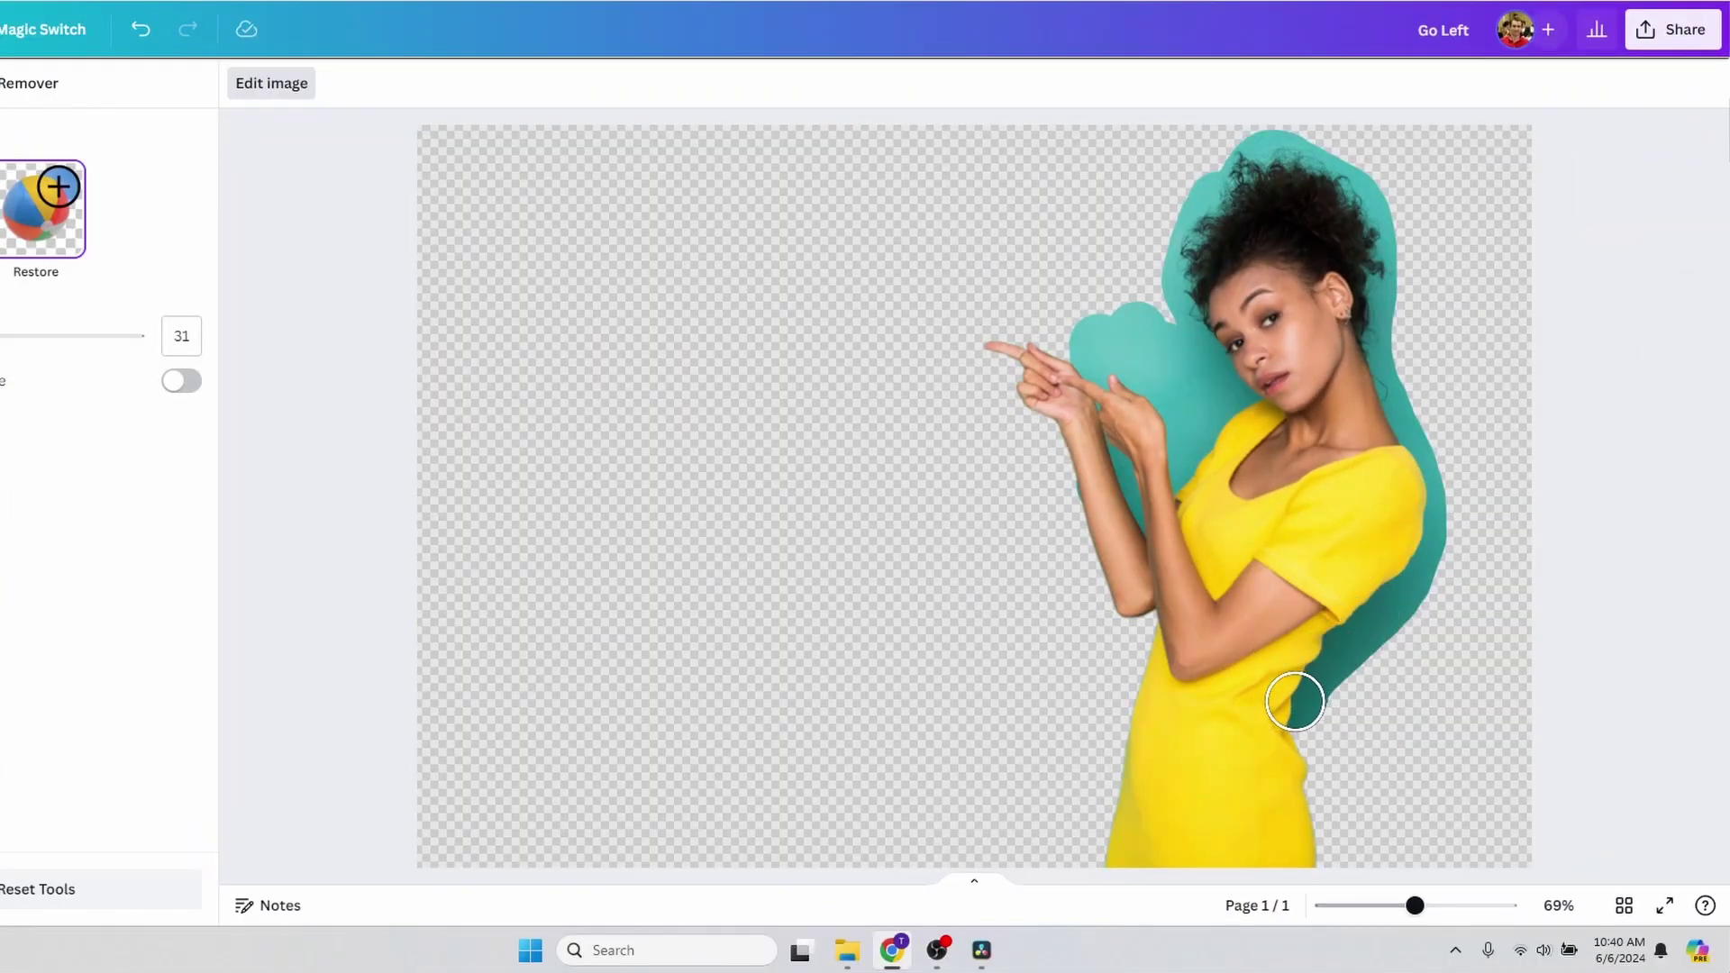
Restore the teal background near the dress hem and along the arm up to the head
drag(1301, 699, 1316, 861)
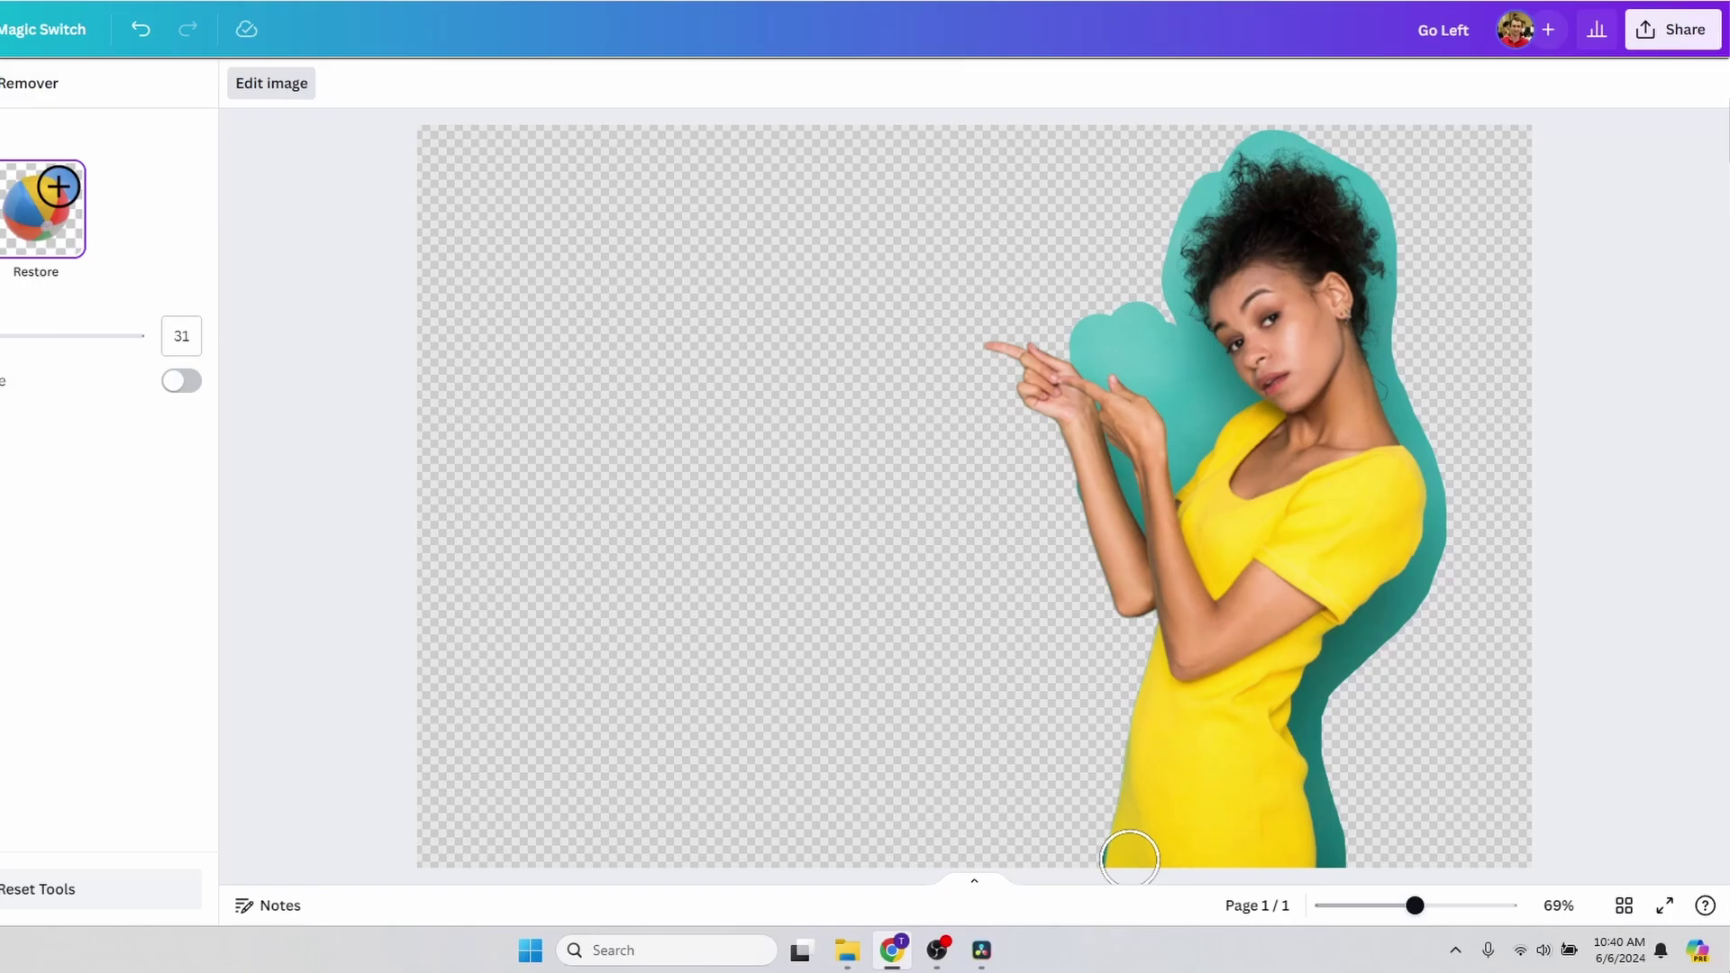
mouse_move(1130, 858)
mouse_down()
mouse_move(1145, 593)
mouse_move(998, 349)
mouse_move(1057, 351)
mouse_move(1171, 301)
mouse_up()
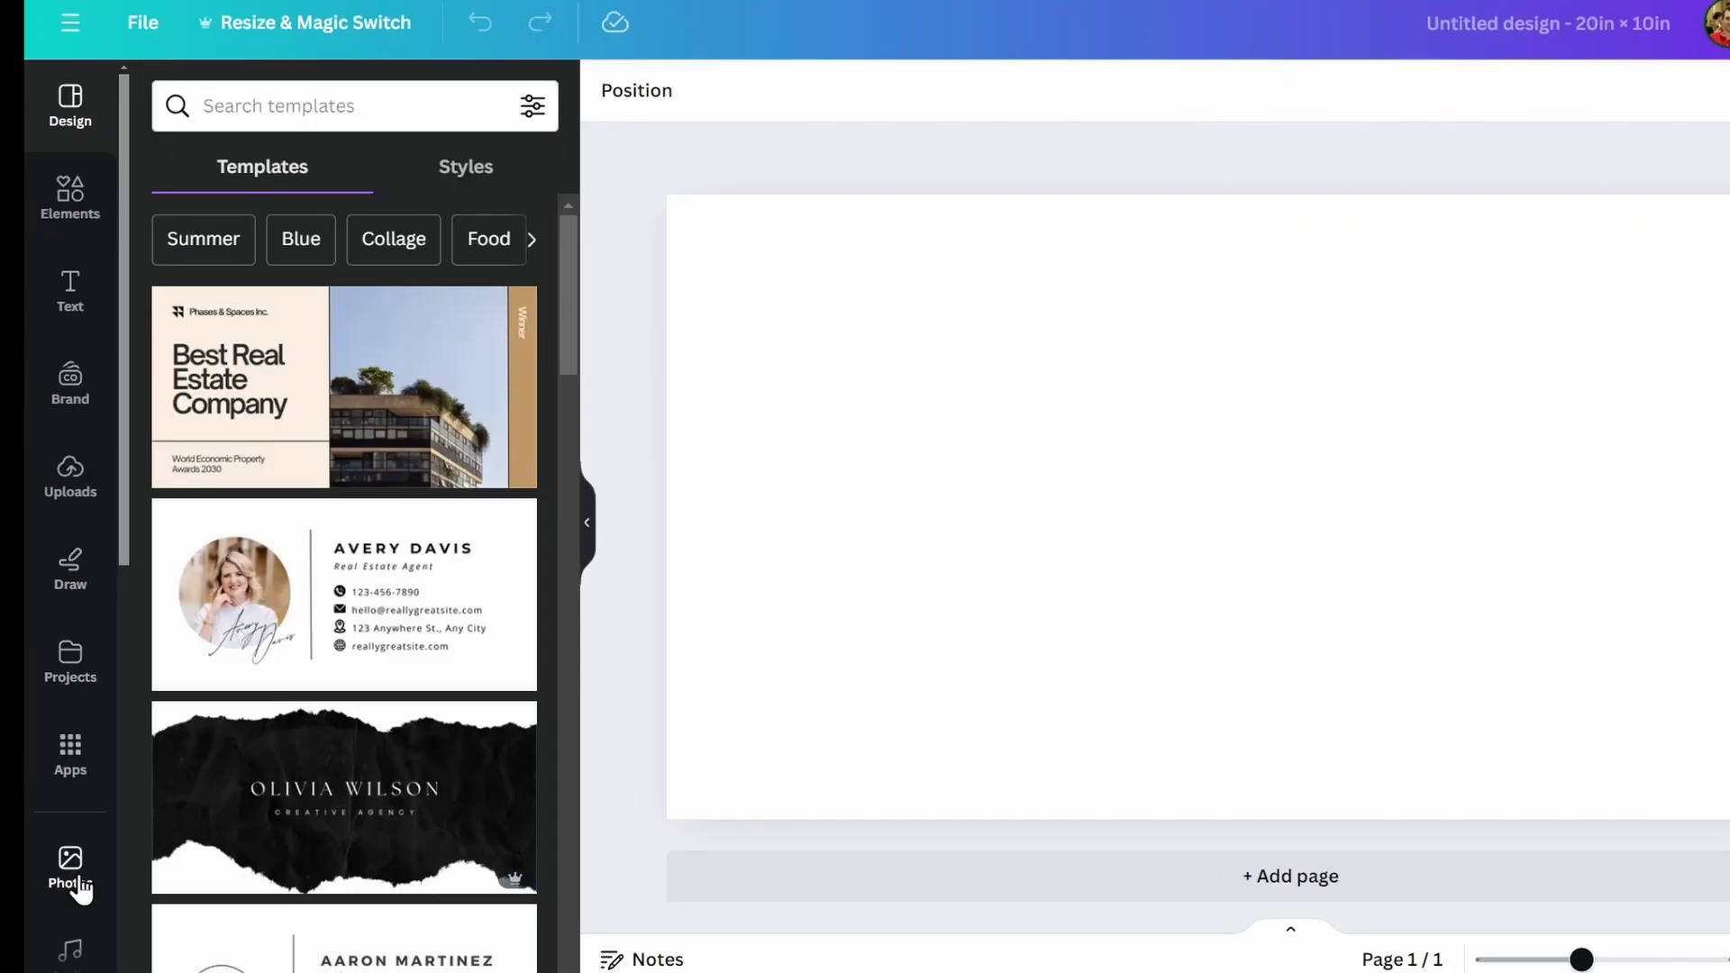
Place the stock photo of the woman in yellow against pink, found under 'woman', onto the page
click(81, 887)
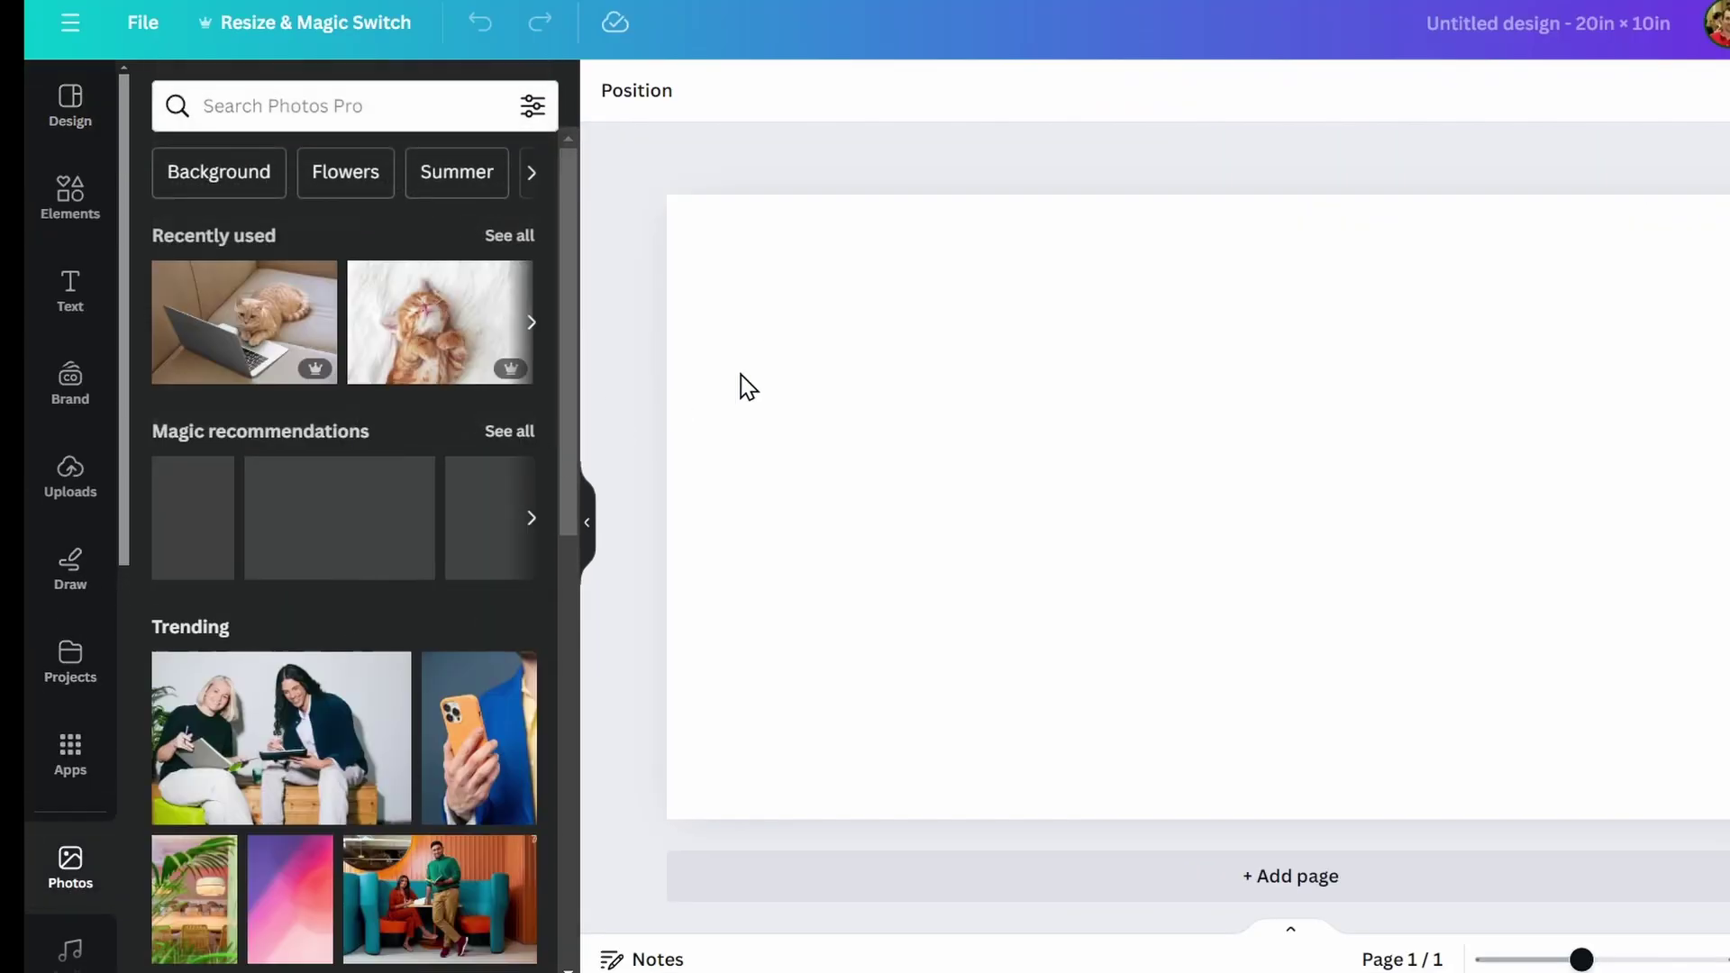
click(364, 106)
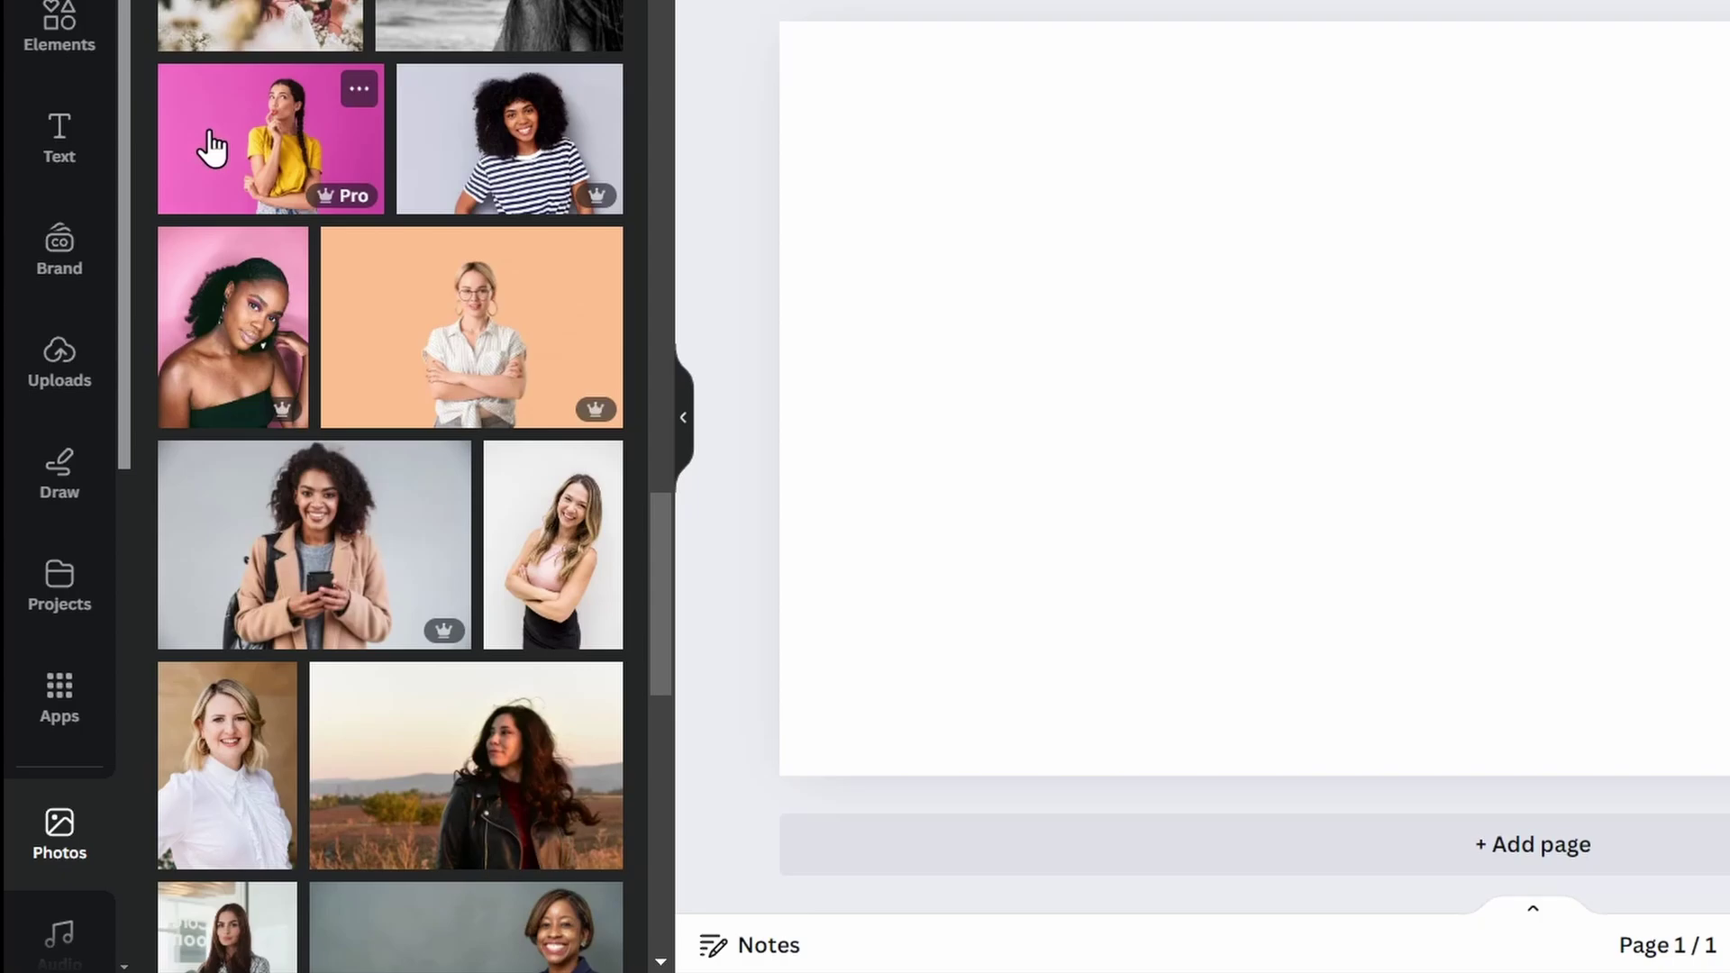
drag(233, 147, 1092, 189)
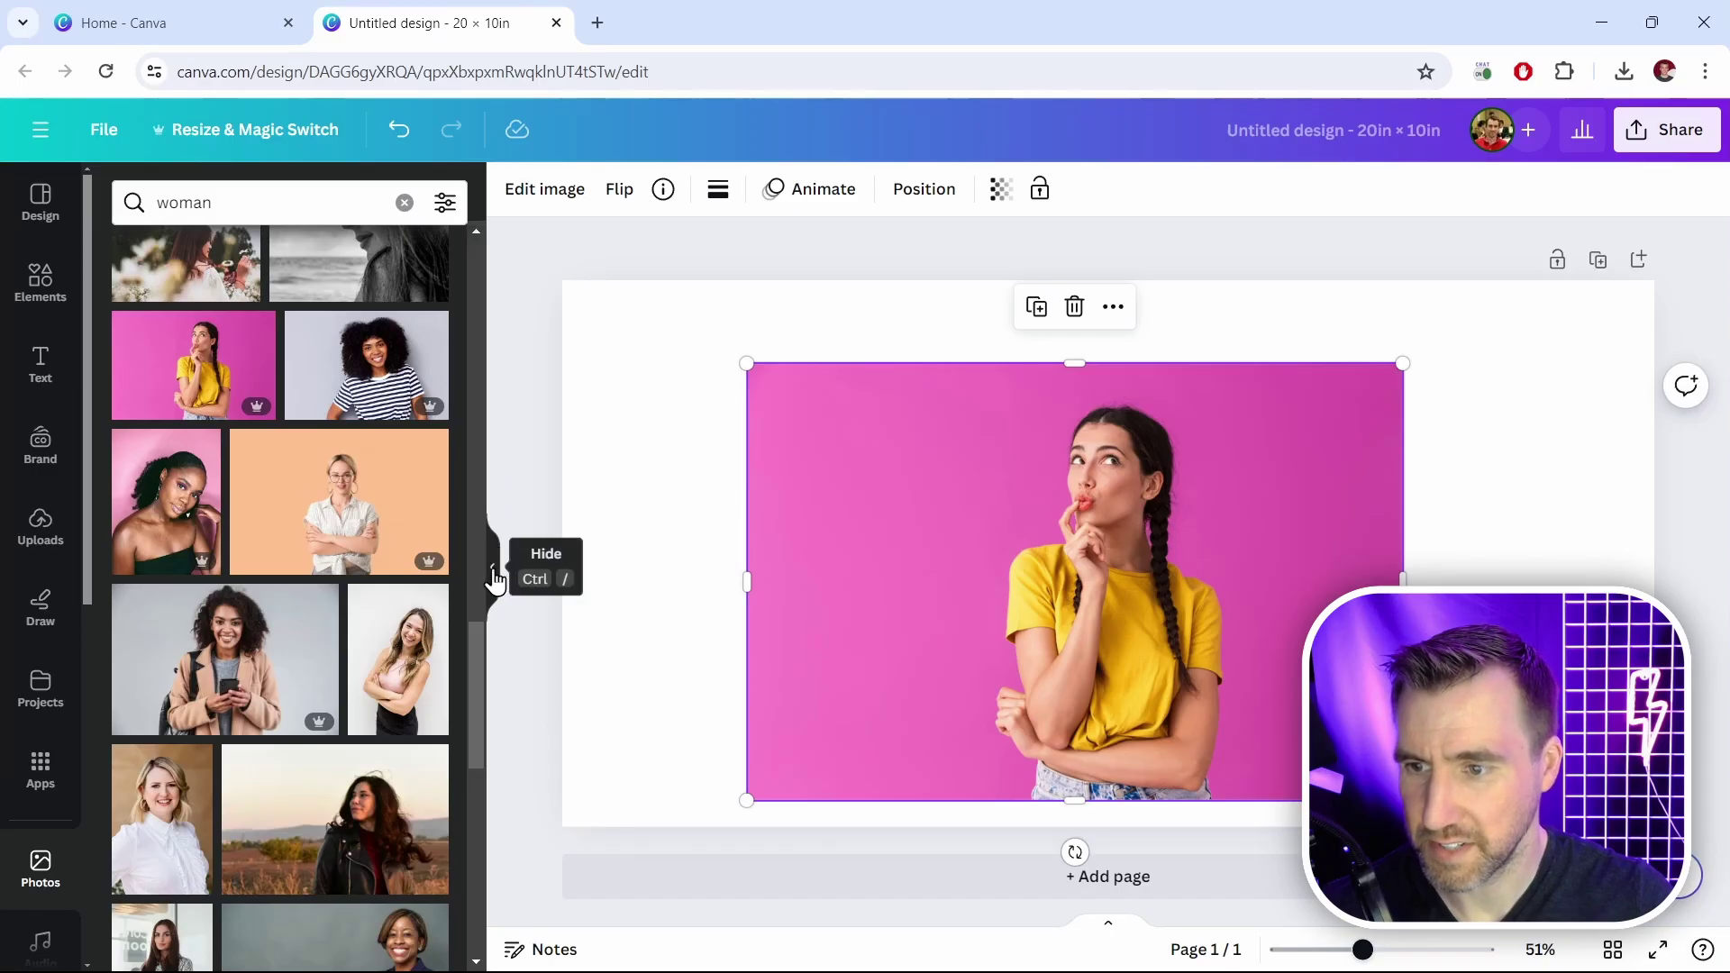
click(493, 572)
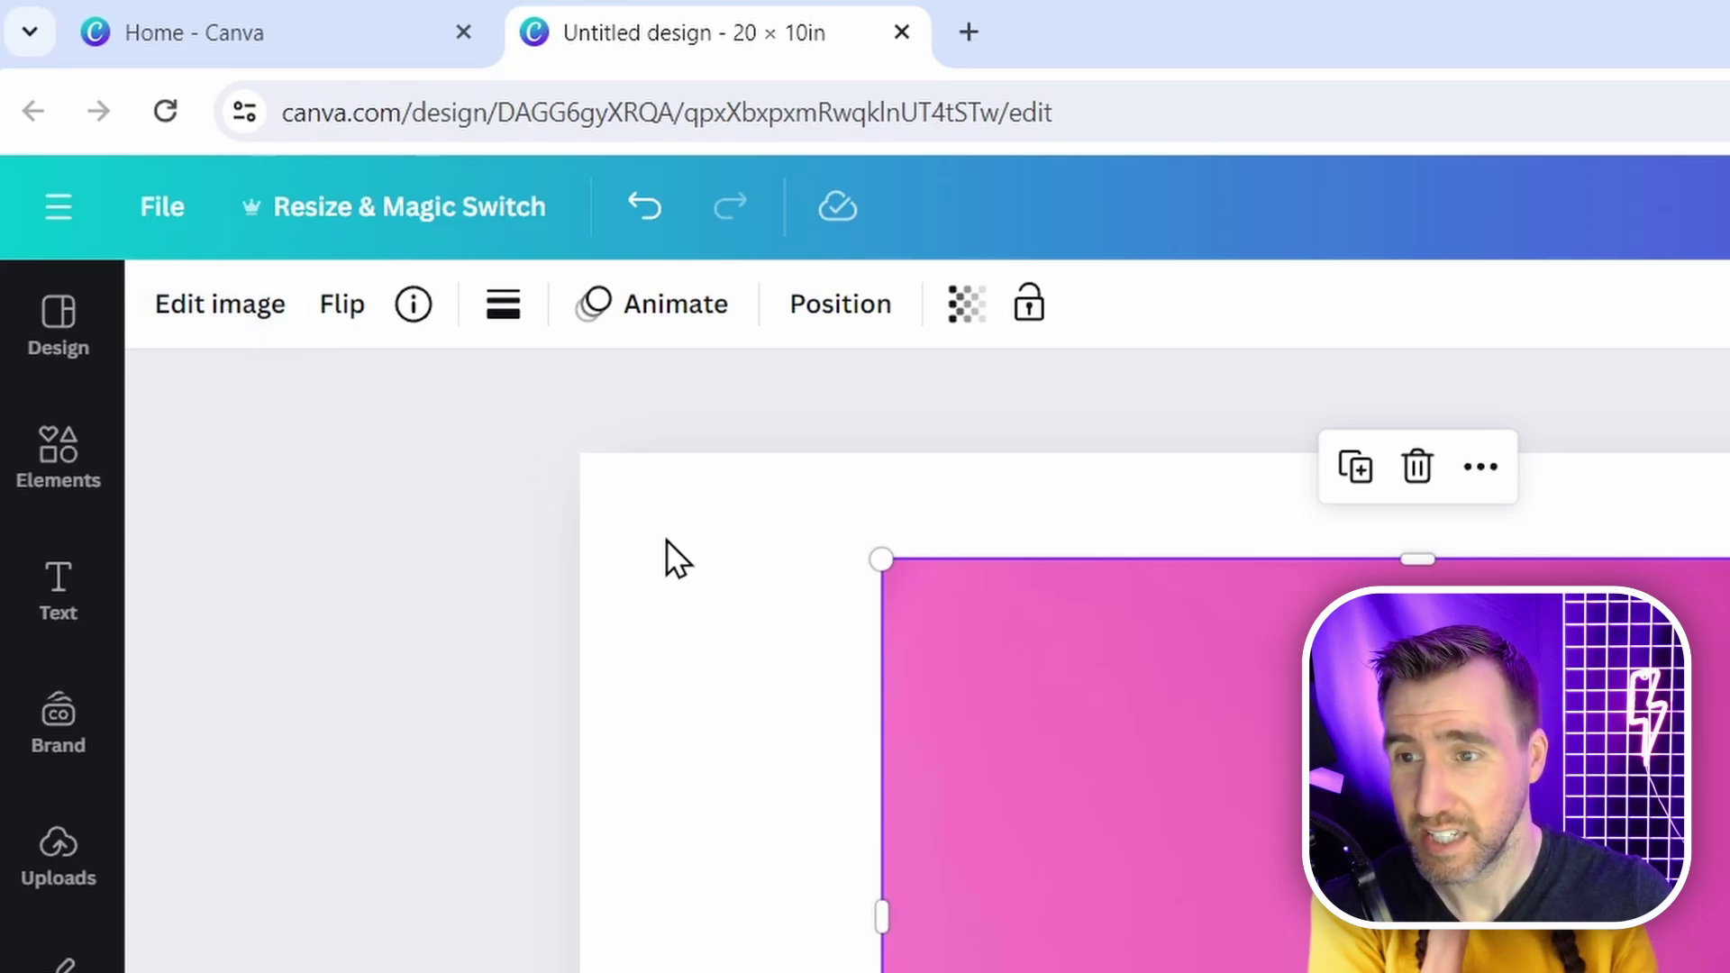
Select the woman's photo and apply BG Remover to strip its pink background
click(730, 627)
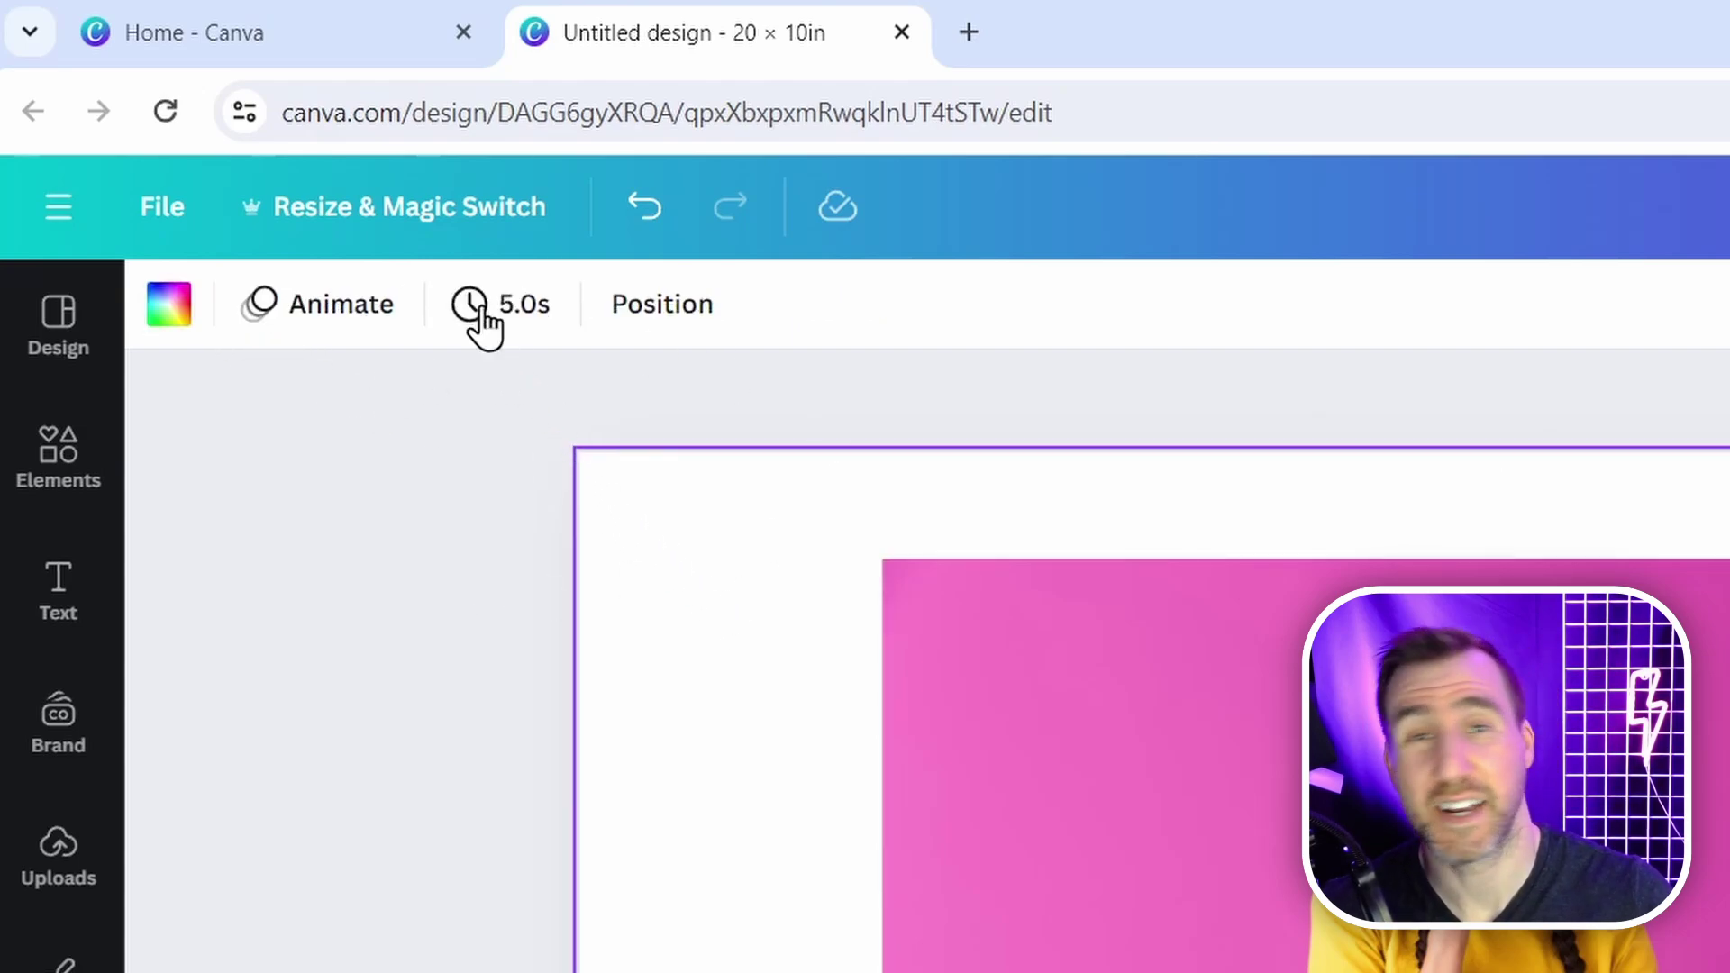
click(1176, 721)
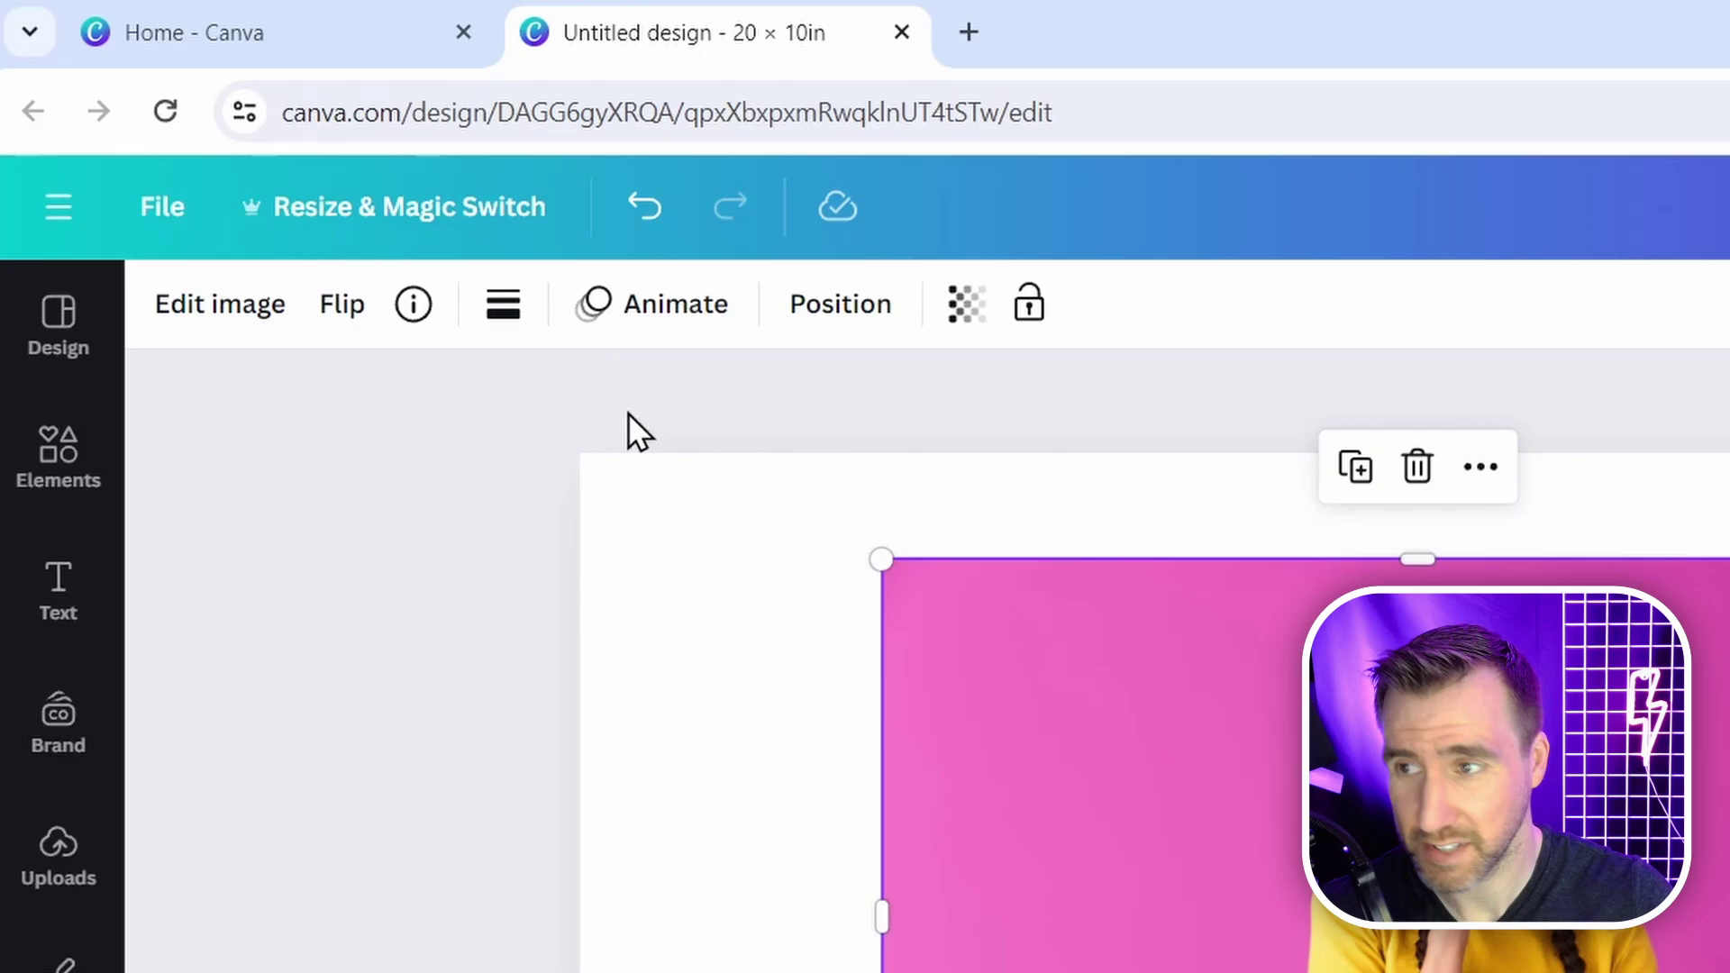
click(241, 317)
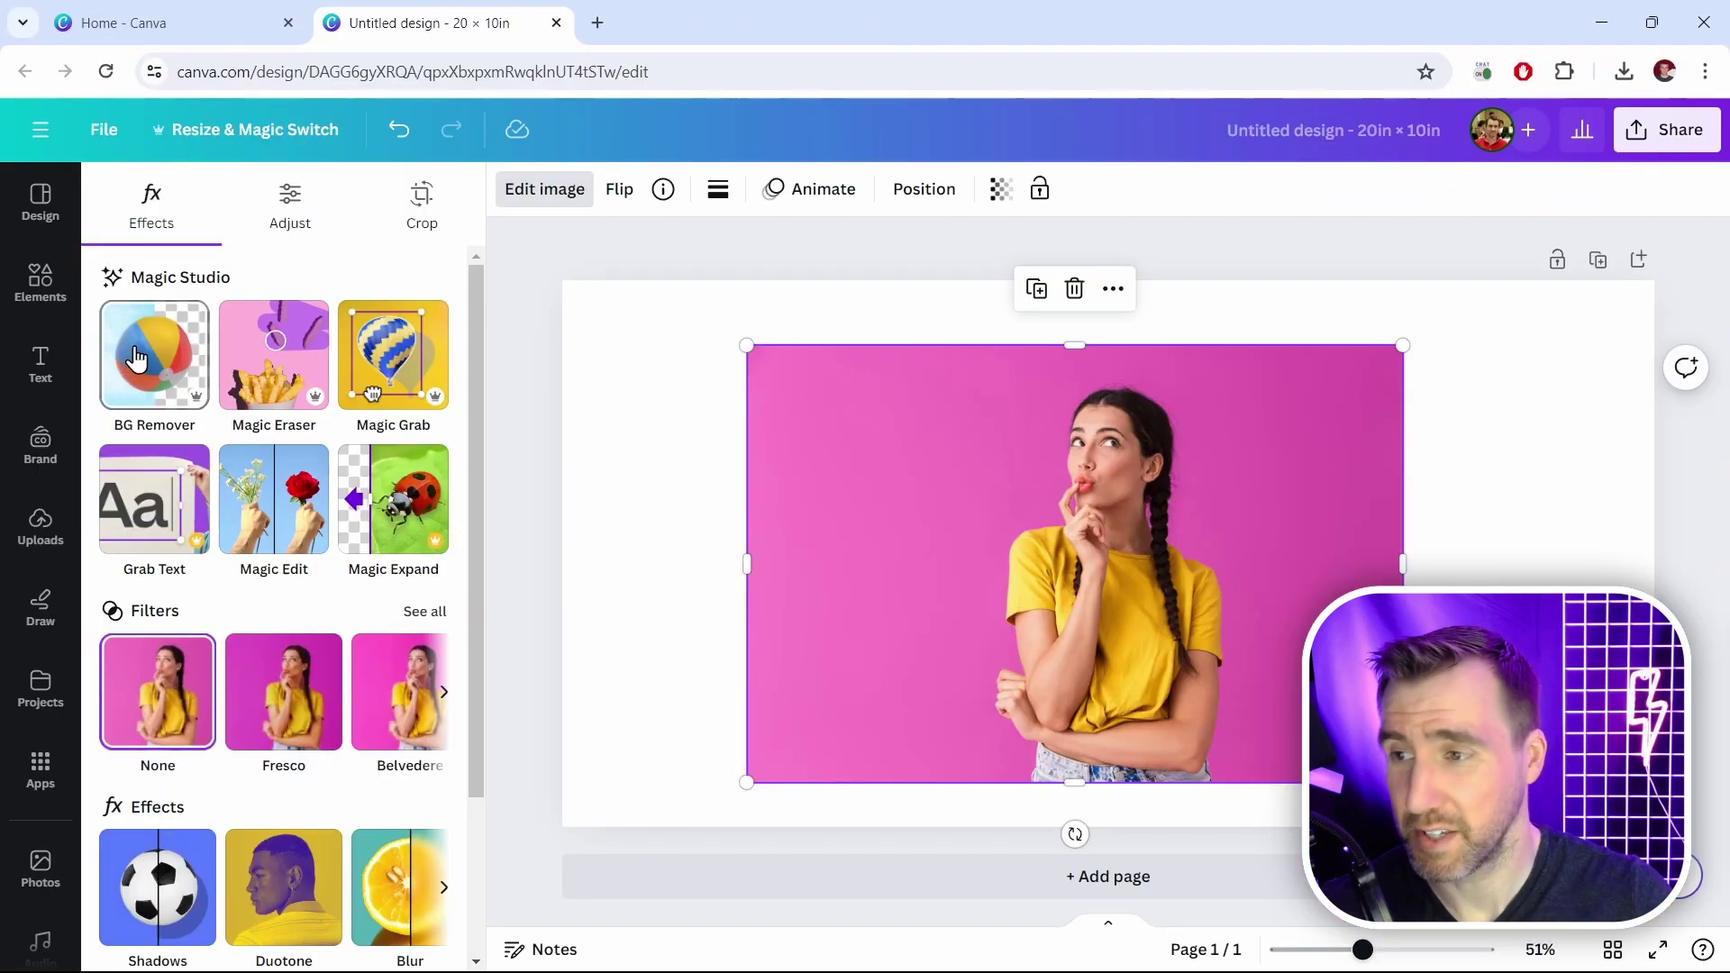
click(136, 358)
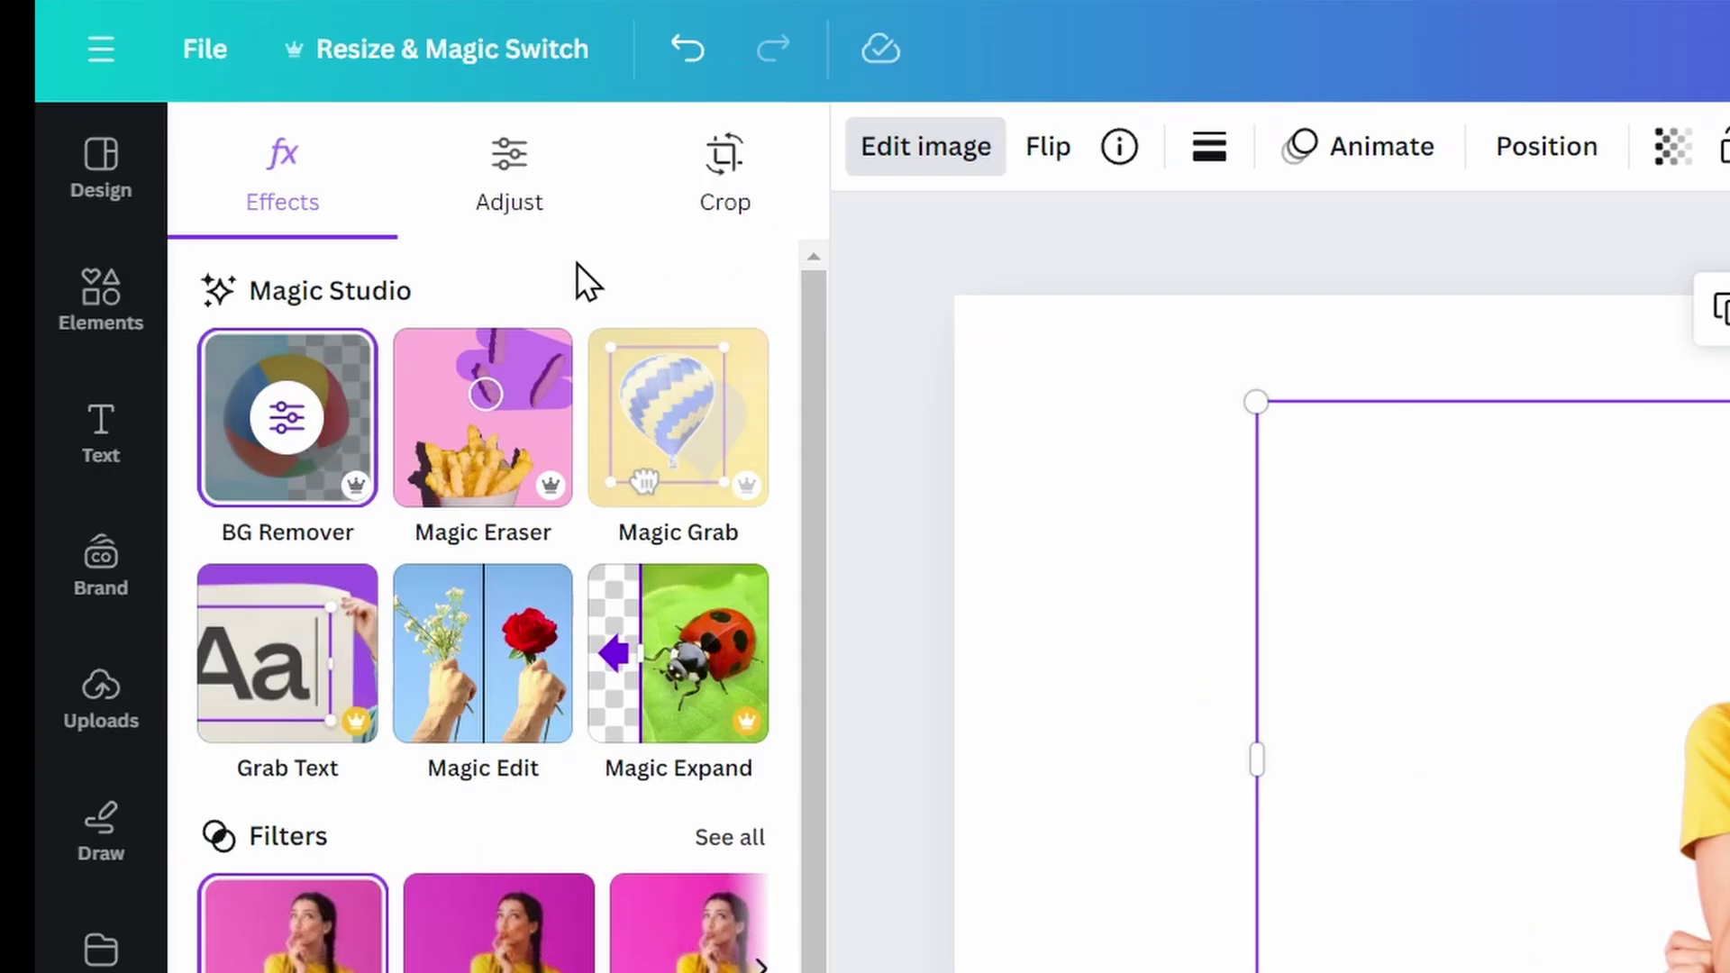
Undo the stray erase, restore the woman's head, then set brush size 24 and show the original
click(289, 420)
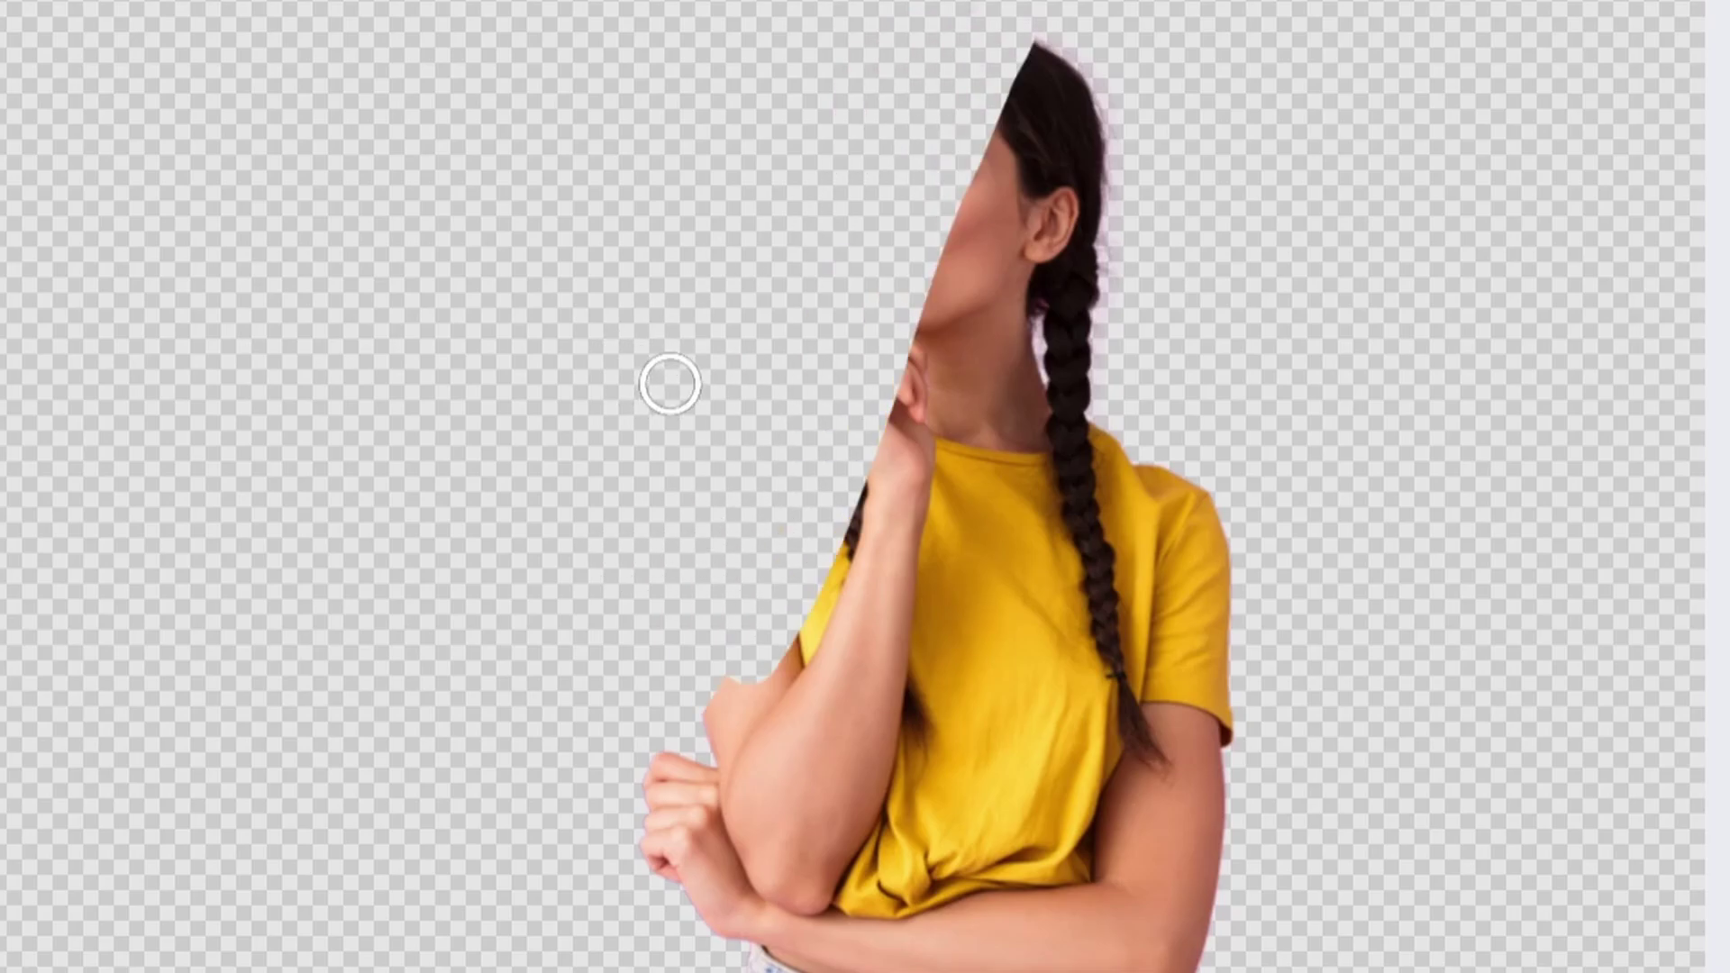
key(ctrl+z)
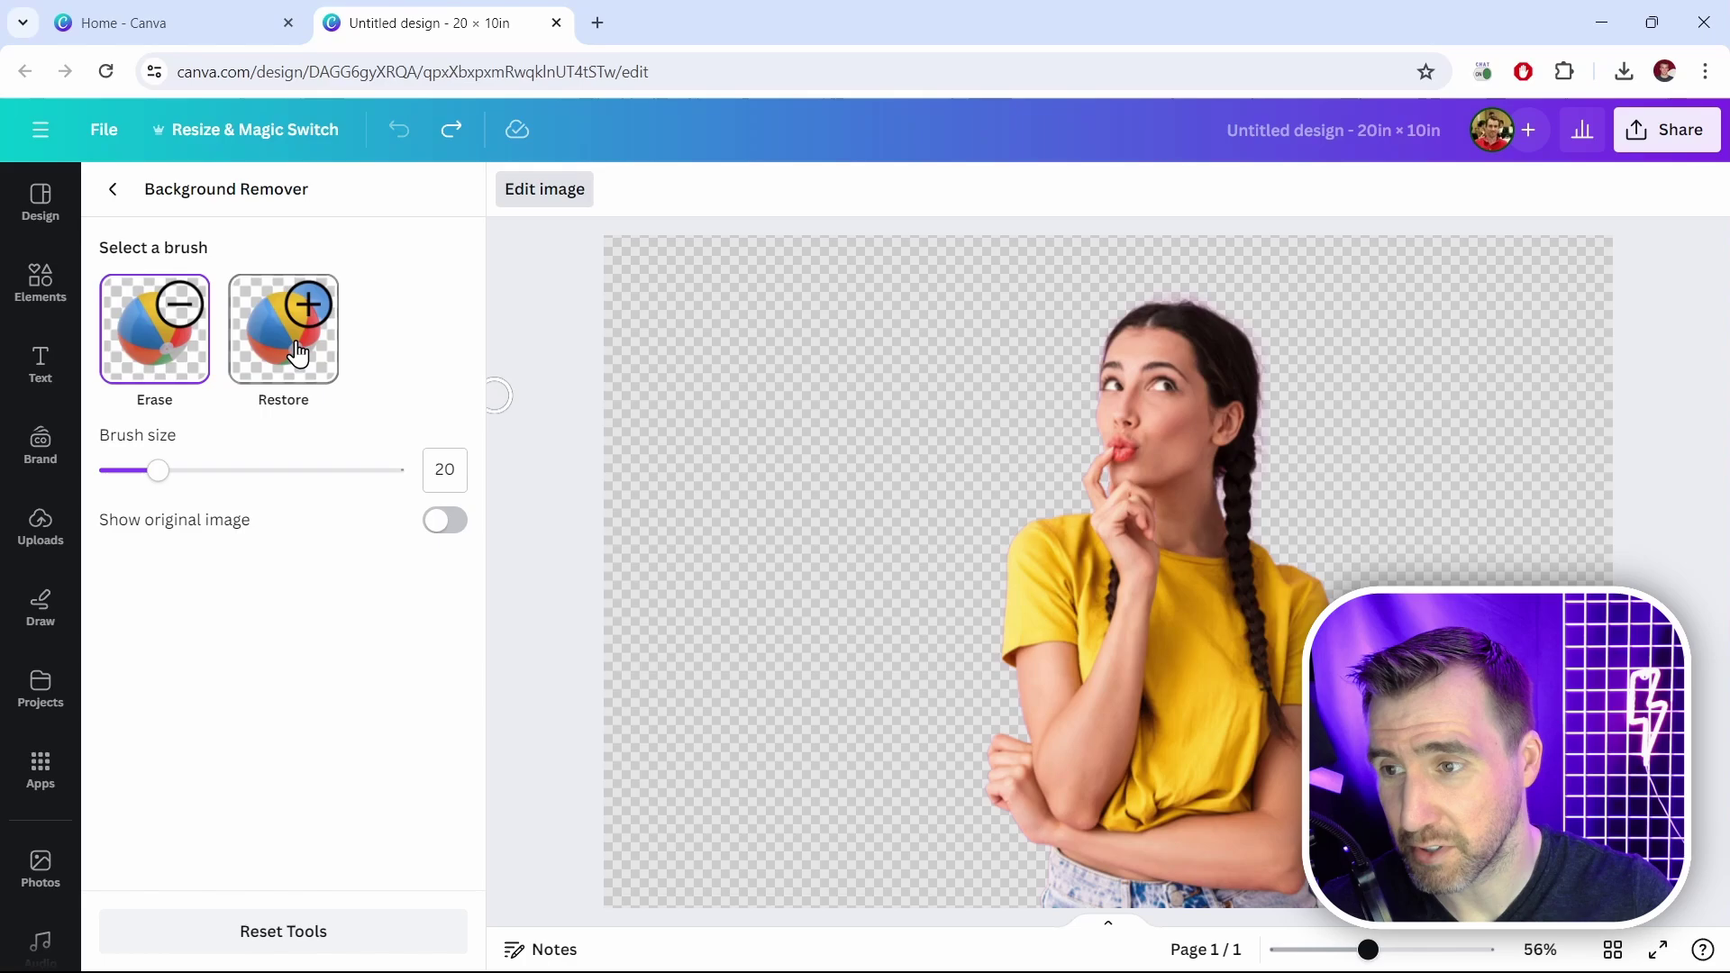
click(297, 353)
drag(1093, 471, 1117, 328)
mouse_move(803, 172)
mouse_down()
mouse_move(866, 132)
mouse_move(969, 138)
mouse_move(967, 471)
mouse_move(983, 493)
mouse_move(998, 443)
mouse_move(1019, 510)
mouse_move(1134, 585)
mouse_move(1145, 782)
mouse_up()
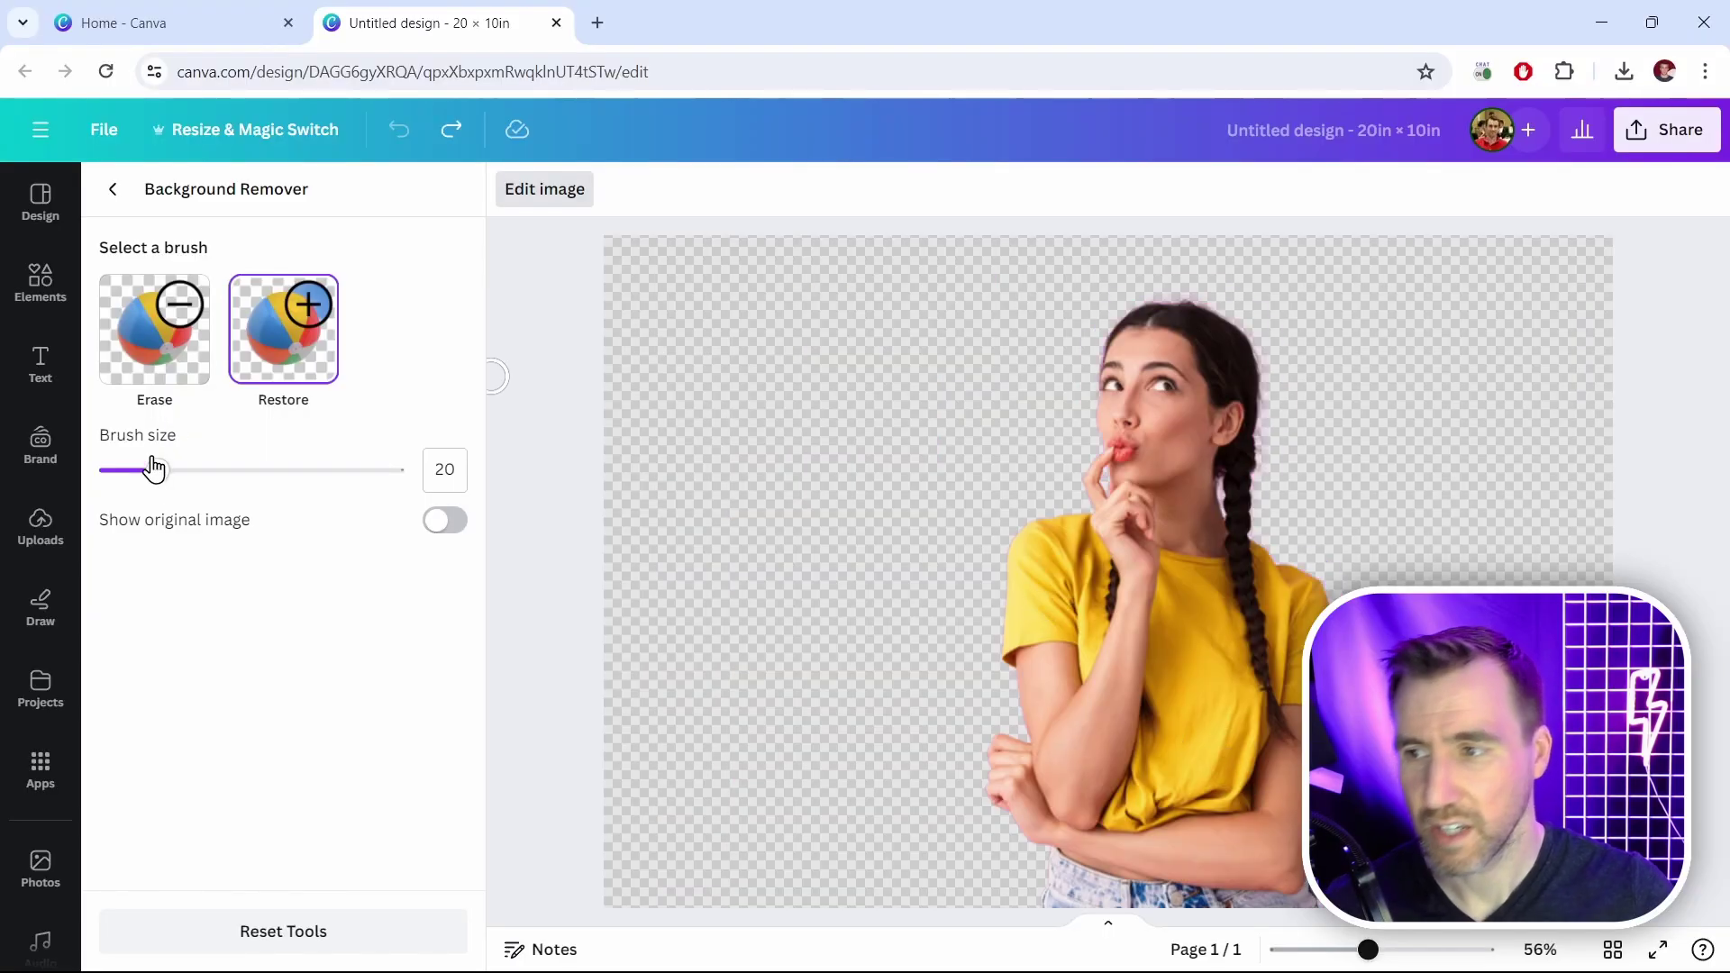
mouse_move(166, 484)
mouse_down()
mouse_move(208, 483)
mouse_move(171, 491)
mouse_up()
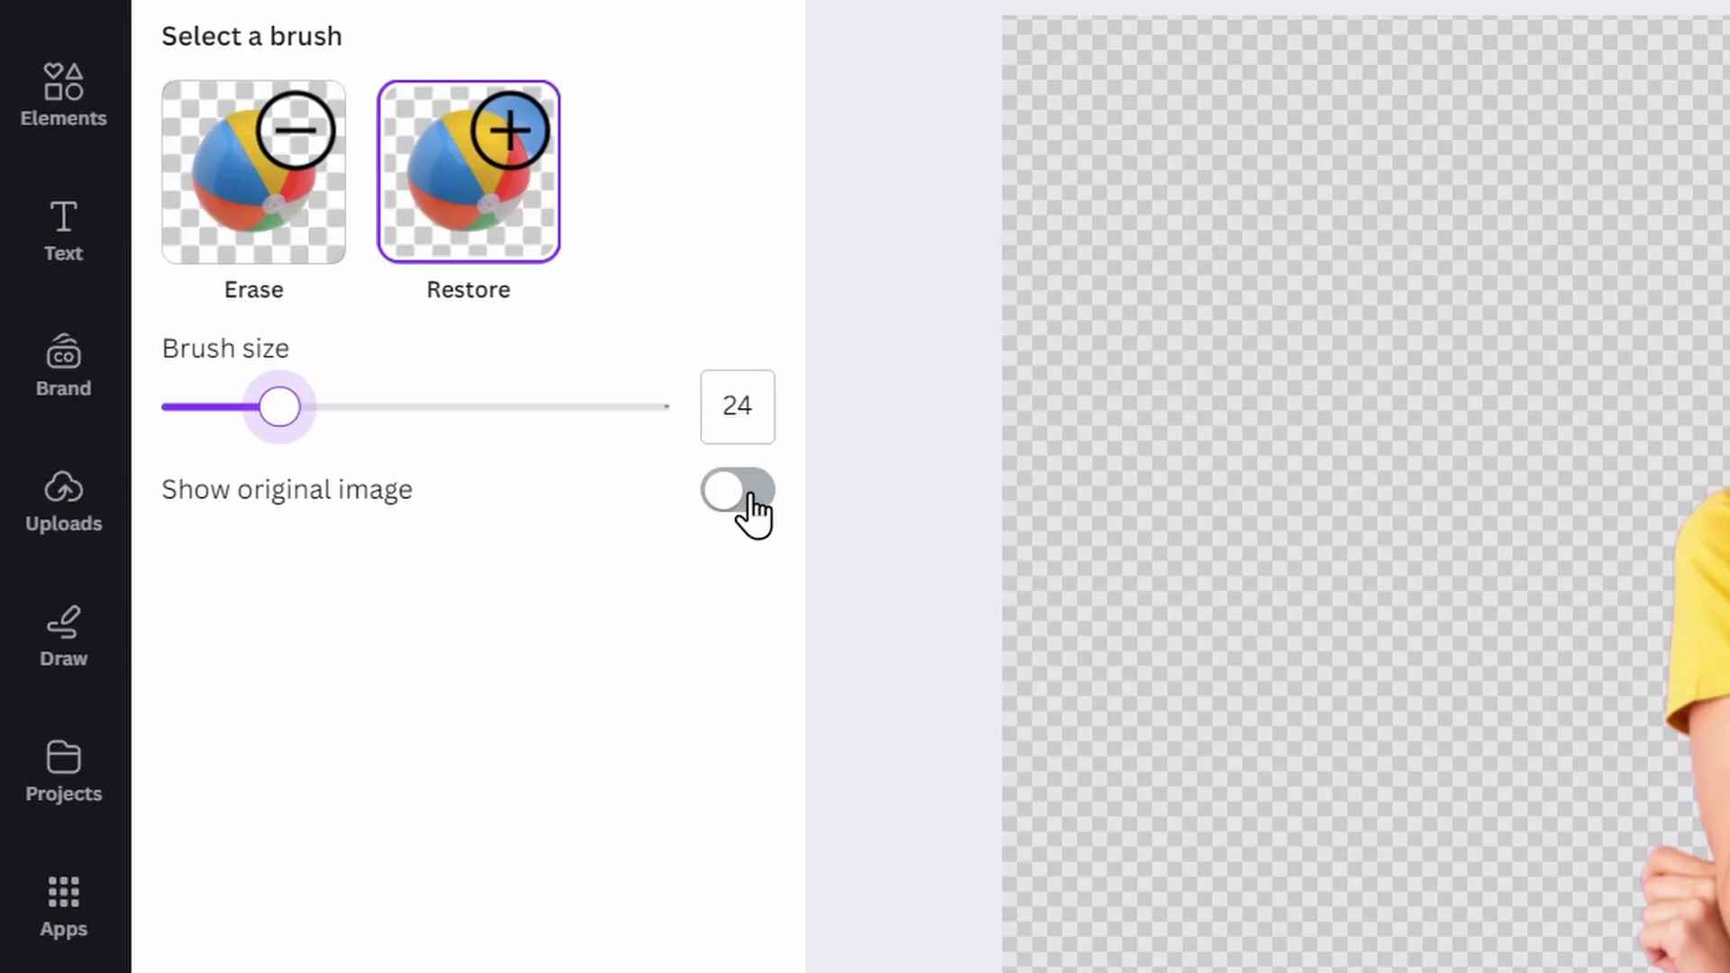
click(751, 496)
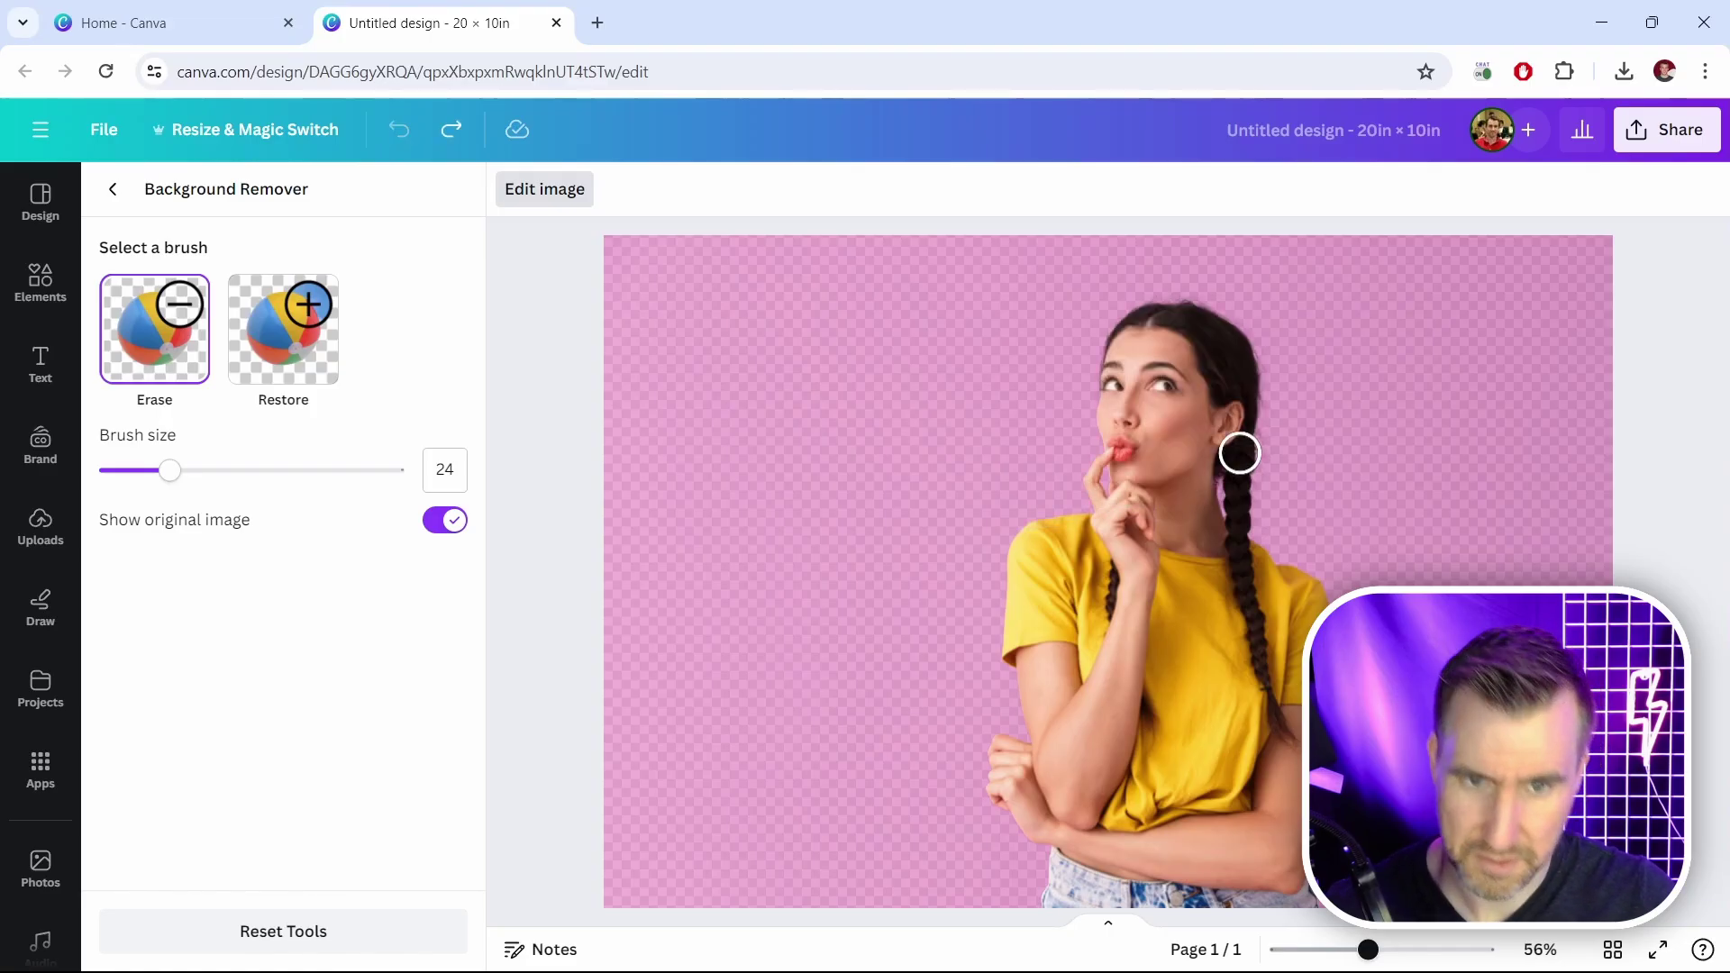
Enlarge the cut-out woman to fill the page and bring up the page's Background options
click(115, 202)
drag(749, 348, 621, 262)
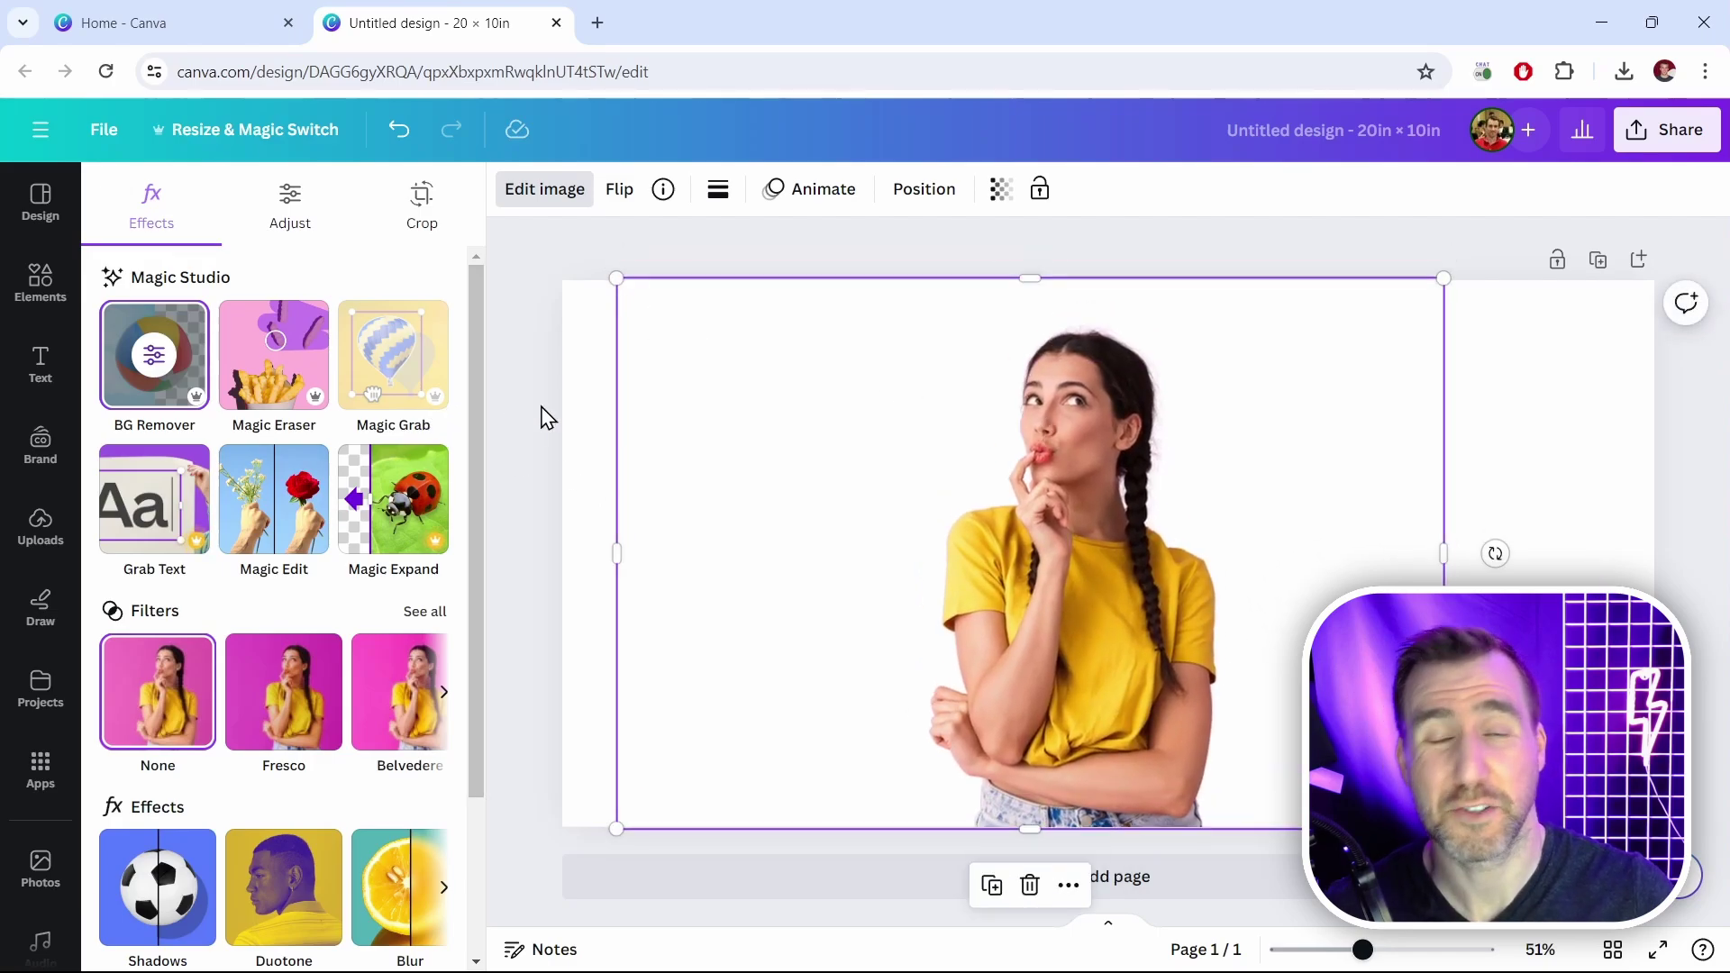
scroll(52, 451, down, 3)
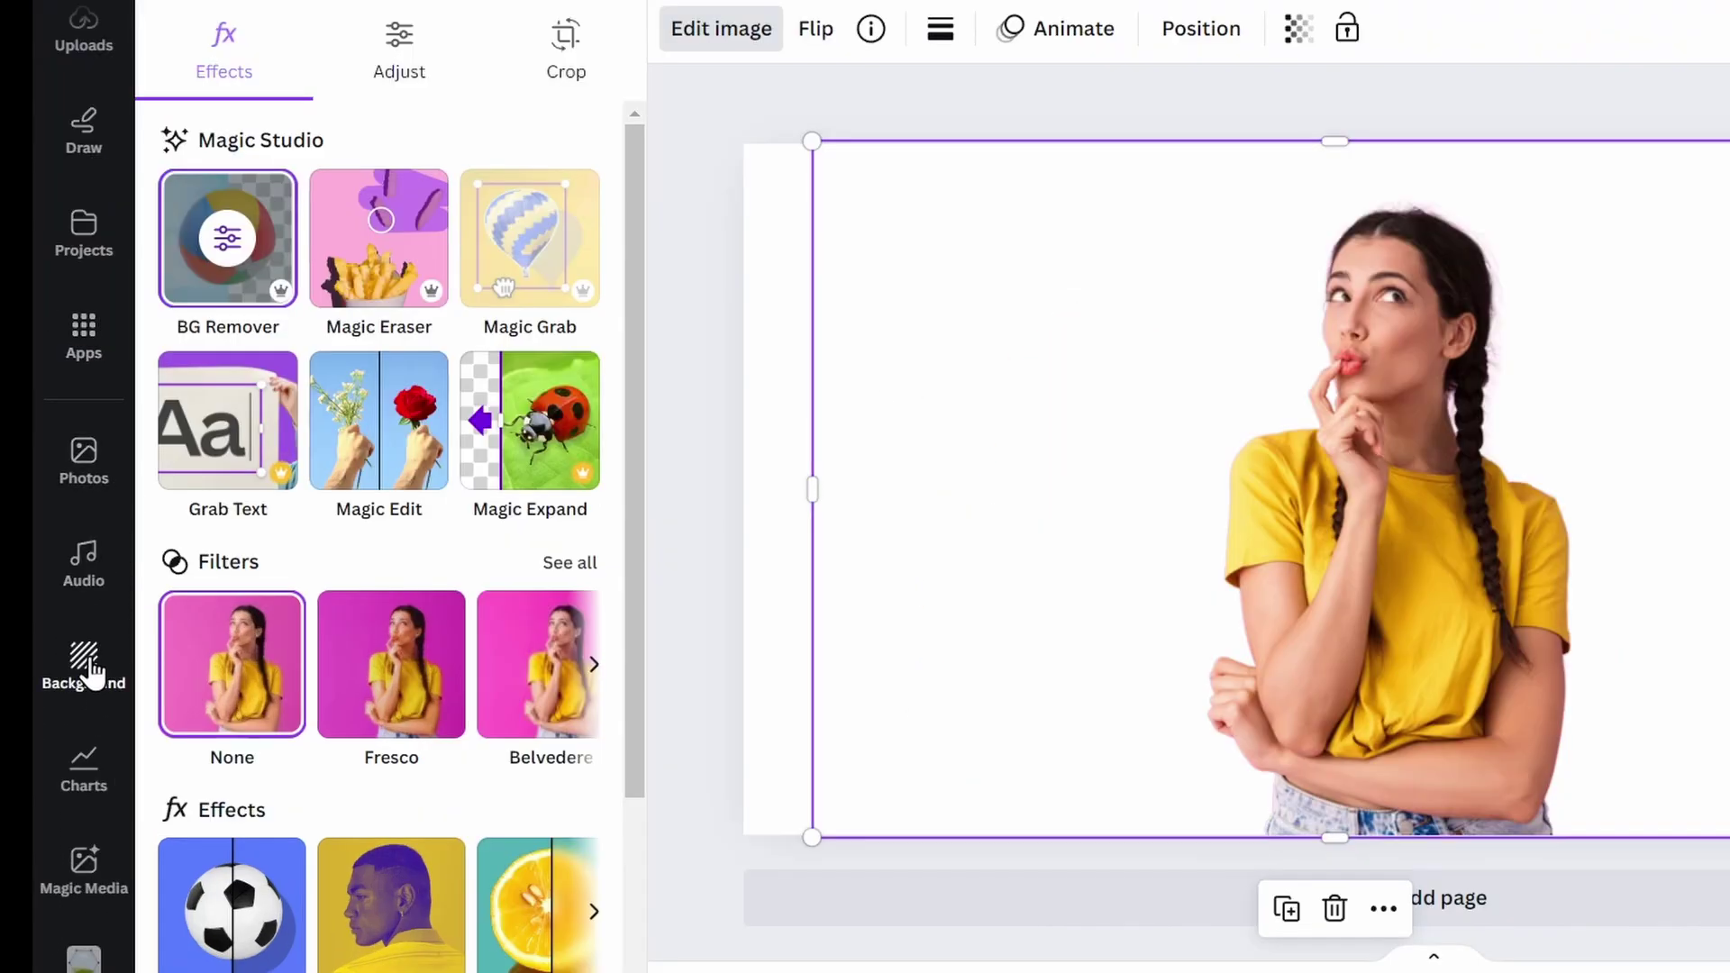
click(84, 667)
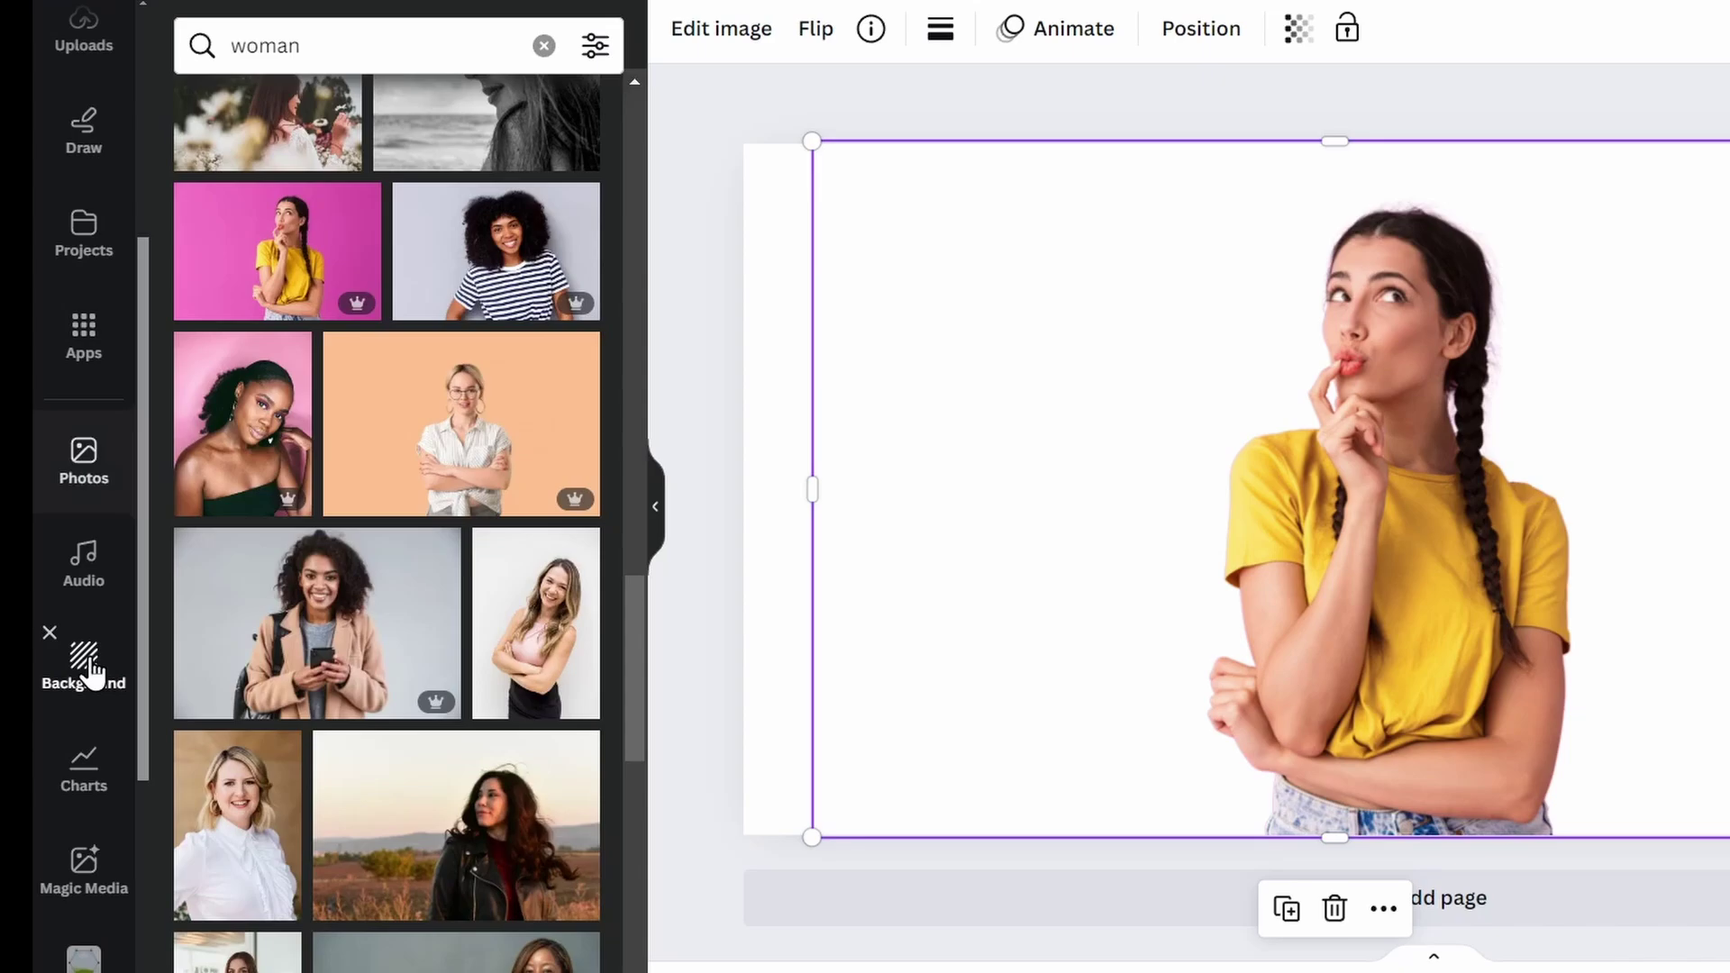
click(380, 318)
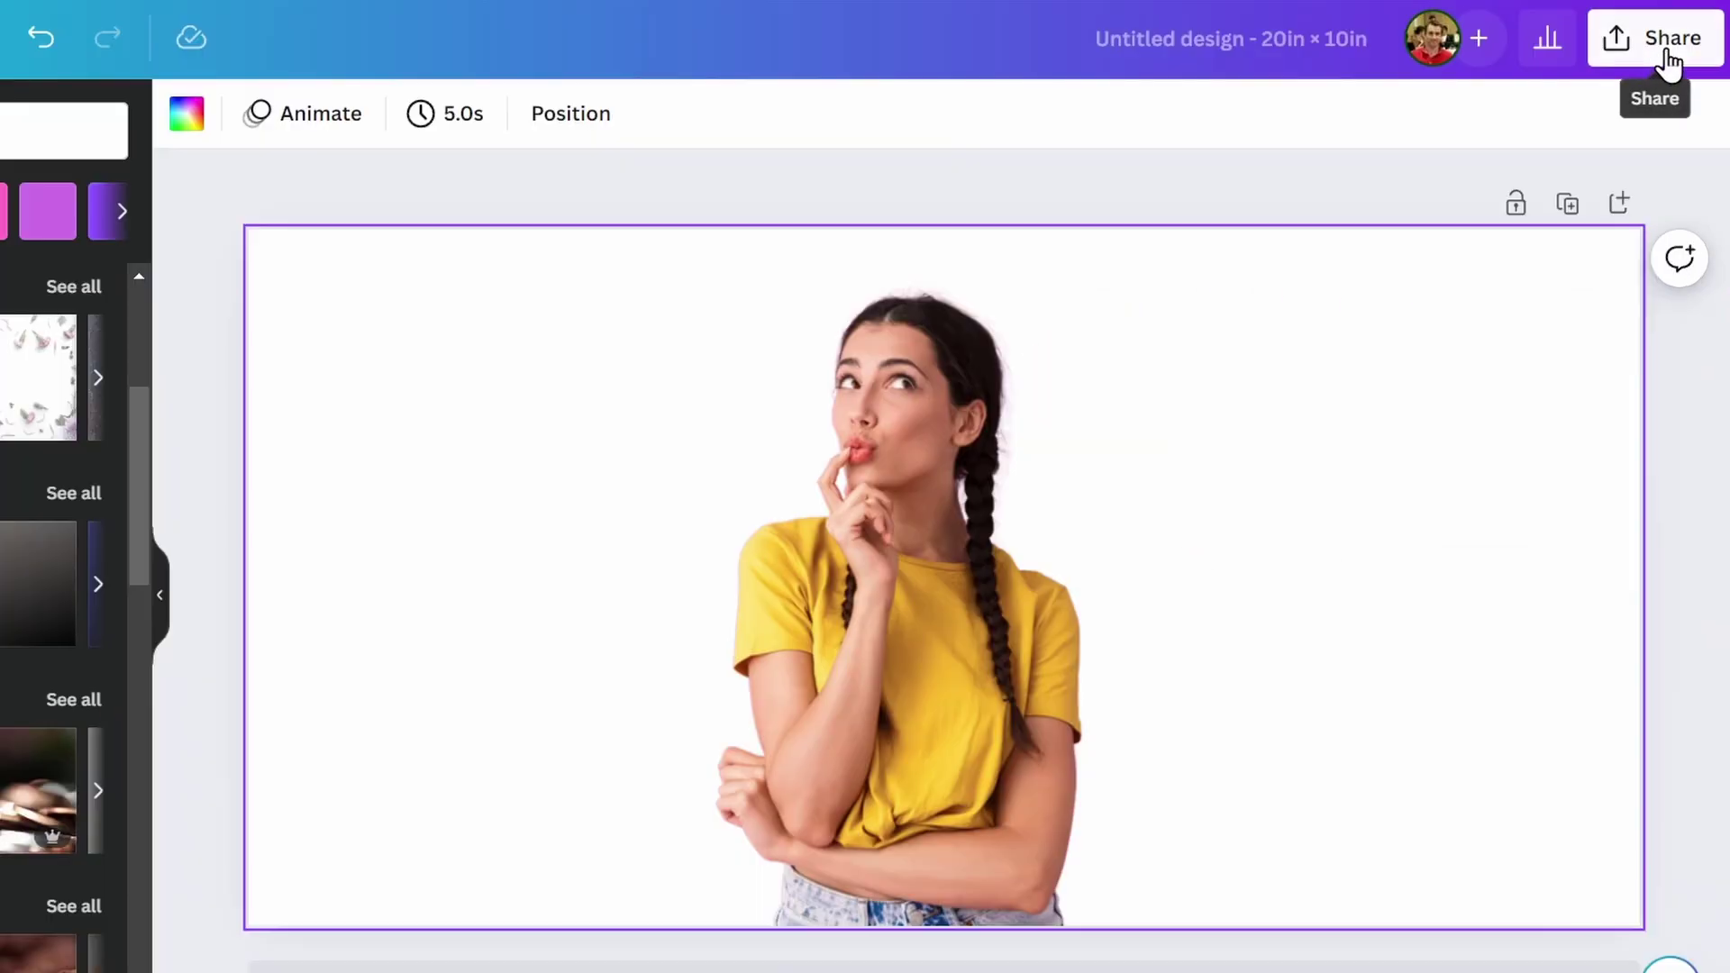
Download the design as a transparent-background PNG and save it as Demo.png in C:\tmp
click(1668, 63)
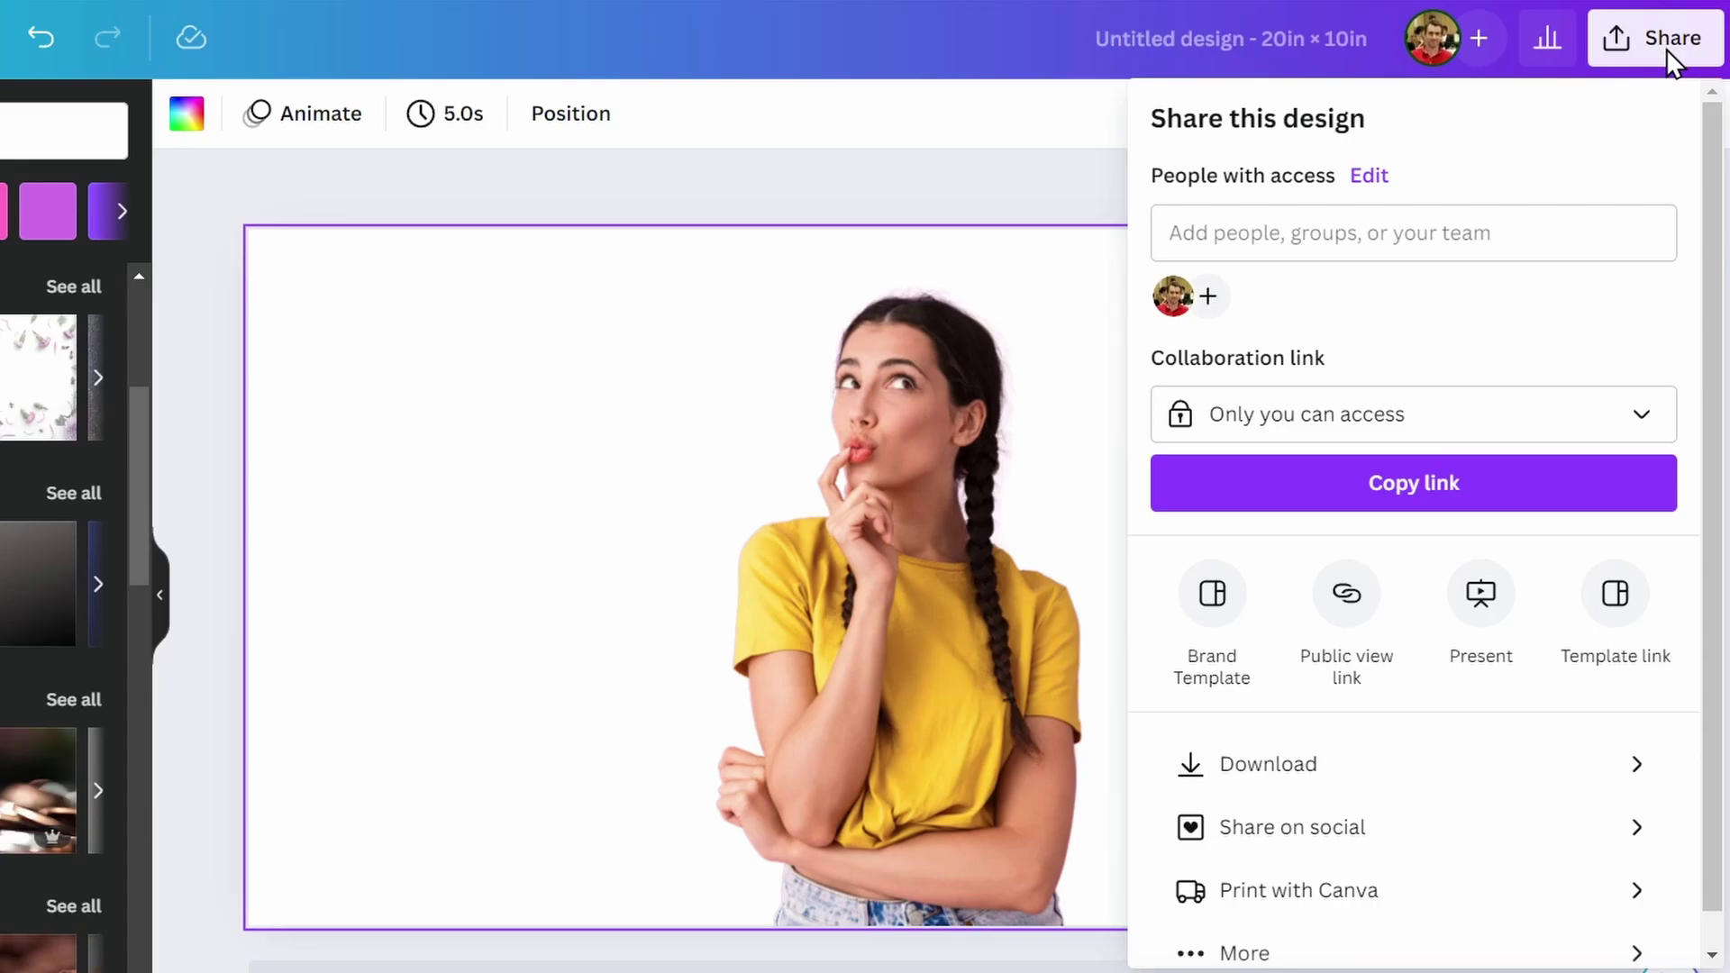
click(1273, 775)
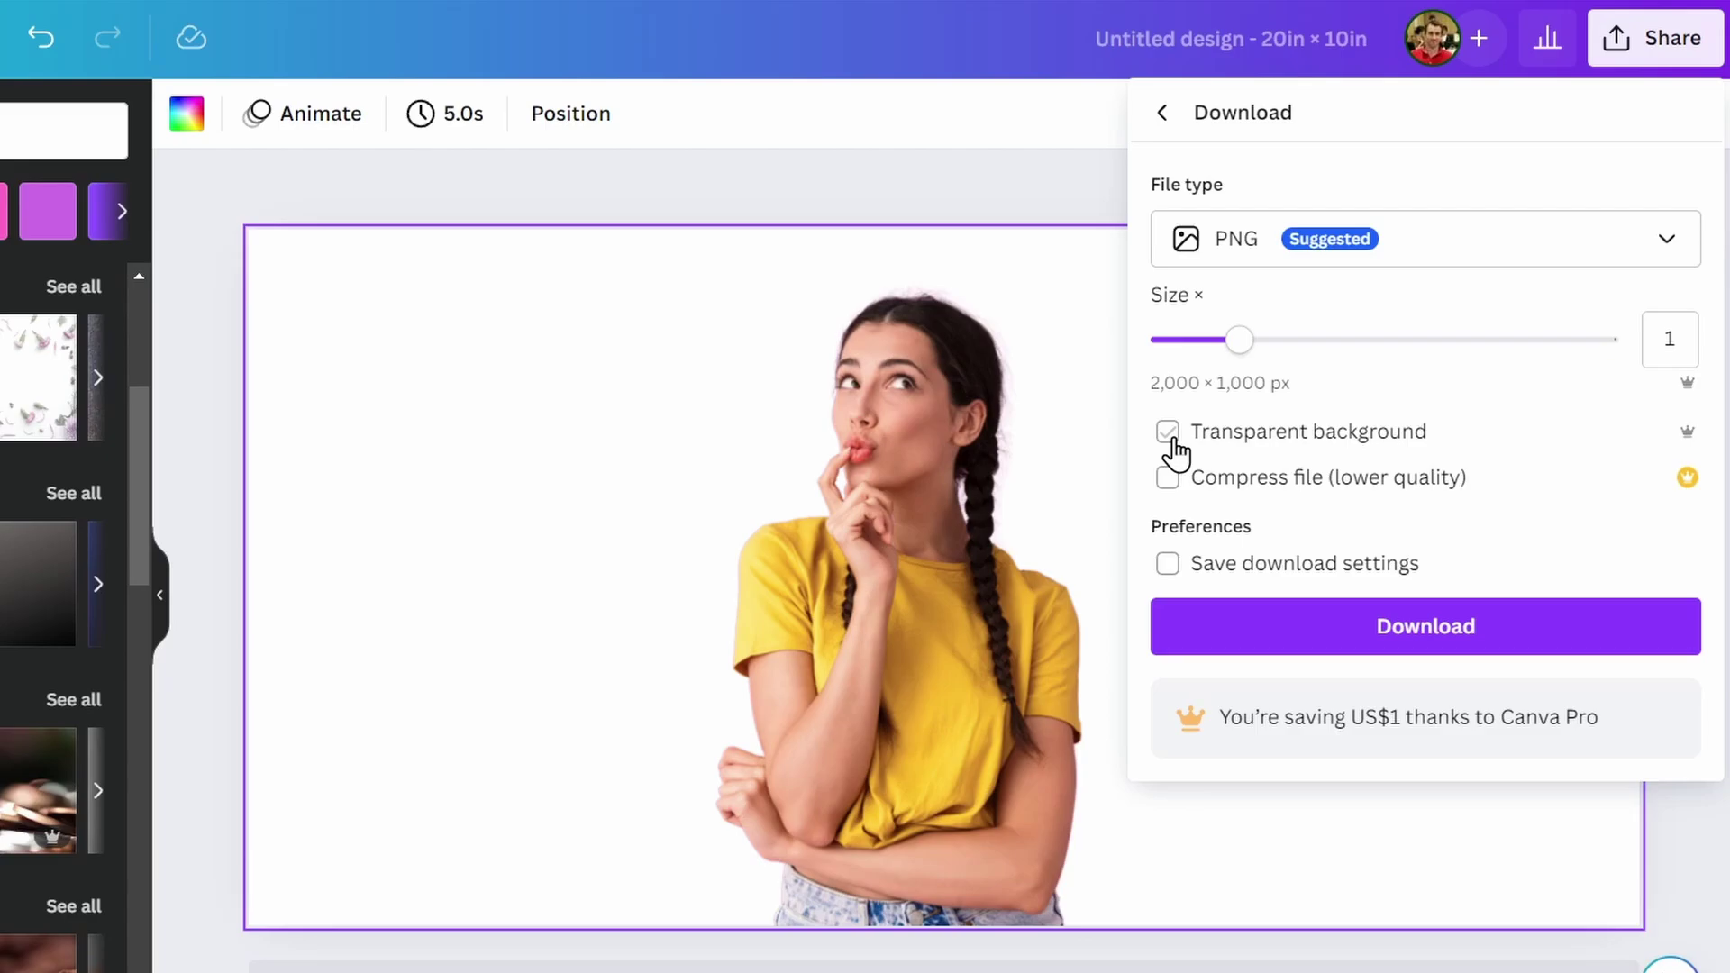
click(1435, 642)
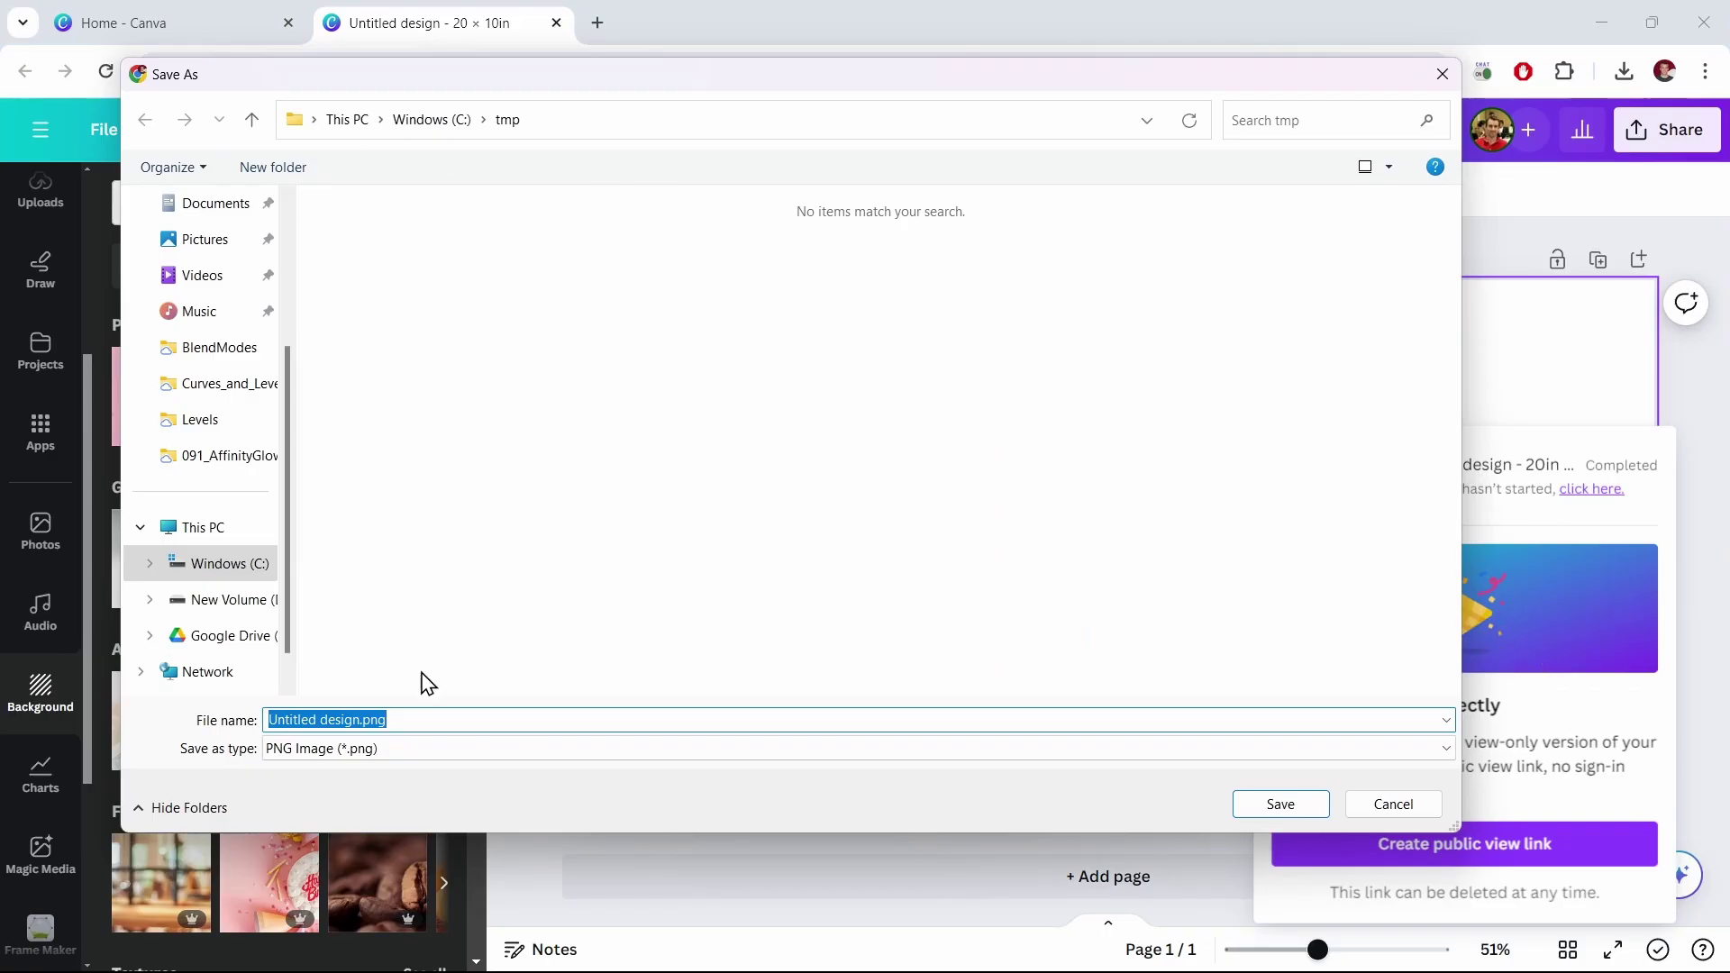
click(392, 718)
drag(347, 721, 148, 672)
text(Demo)
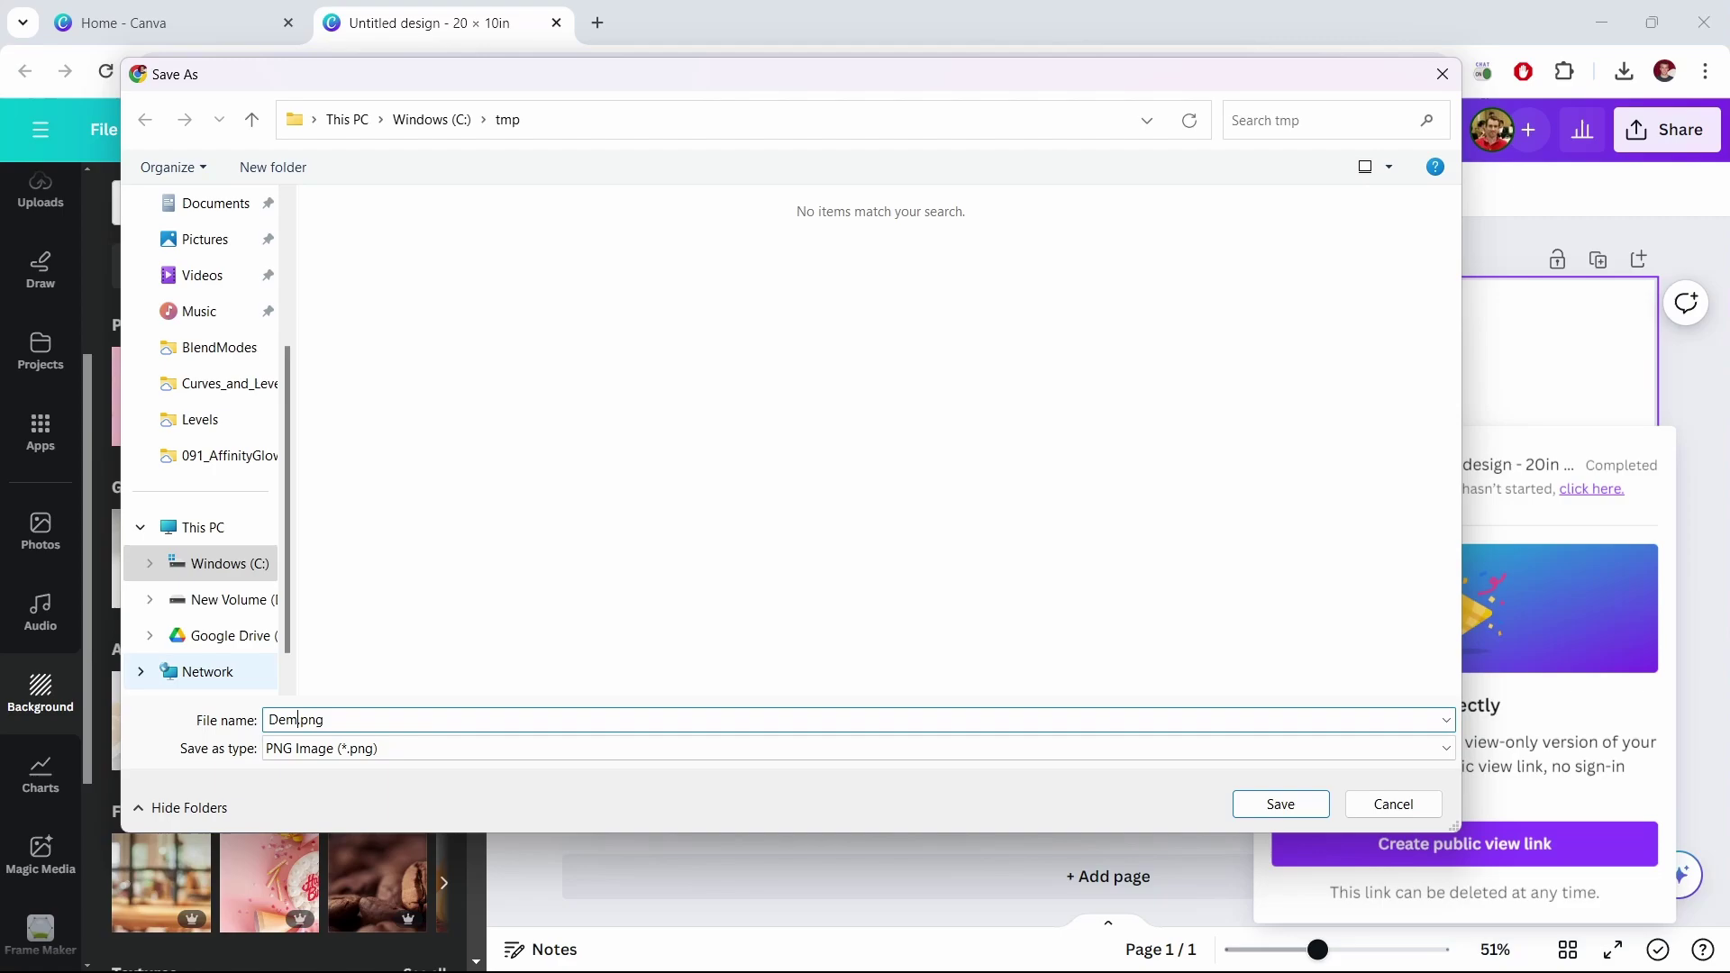
key(Return)
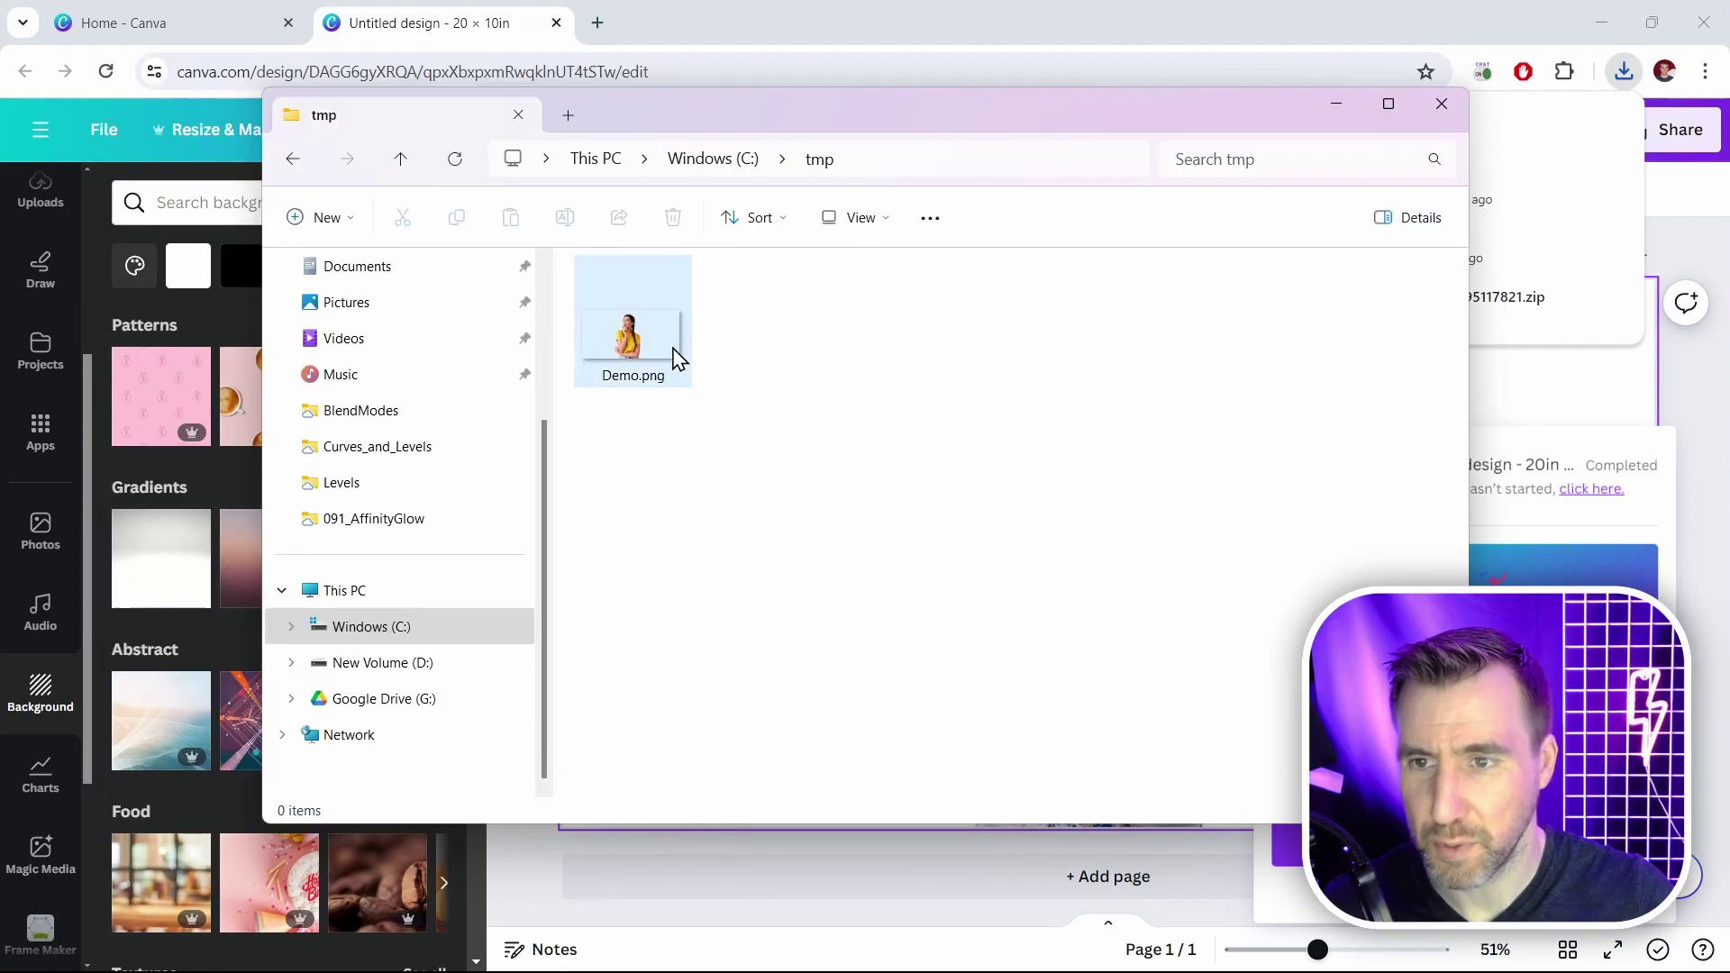
Open Demo.png from File Explorer with Affinity Photo 2
right_click(658, 358)
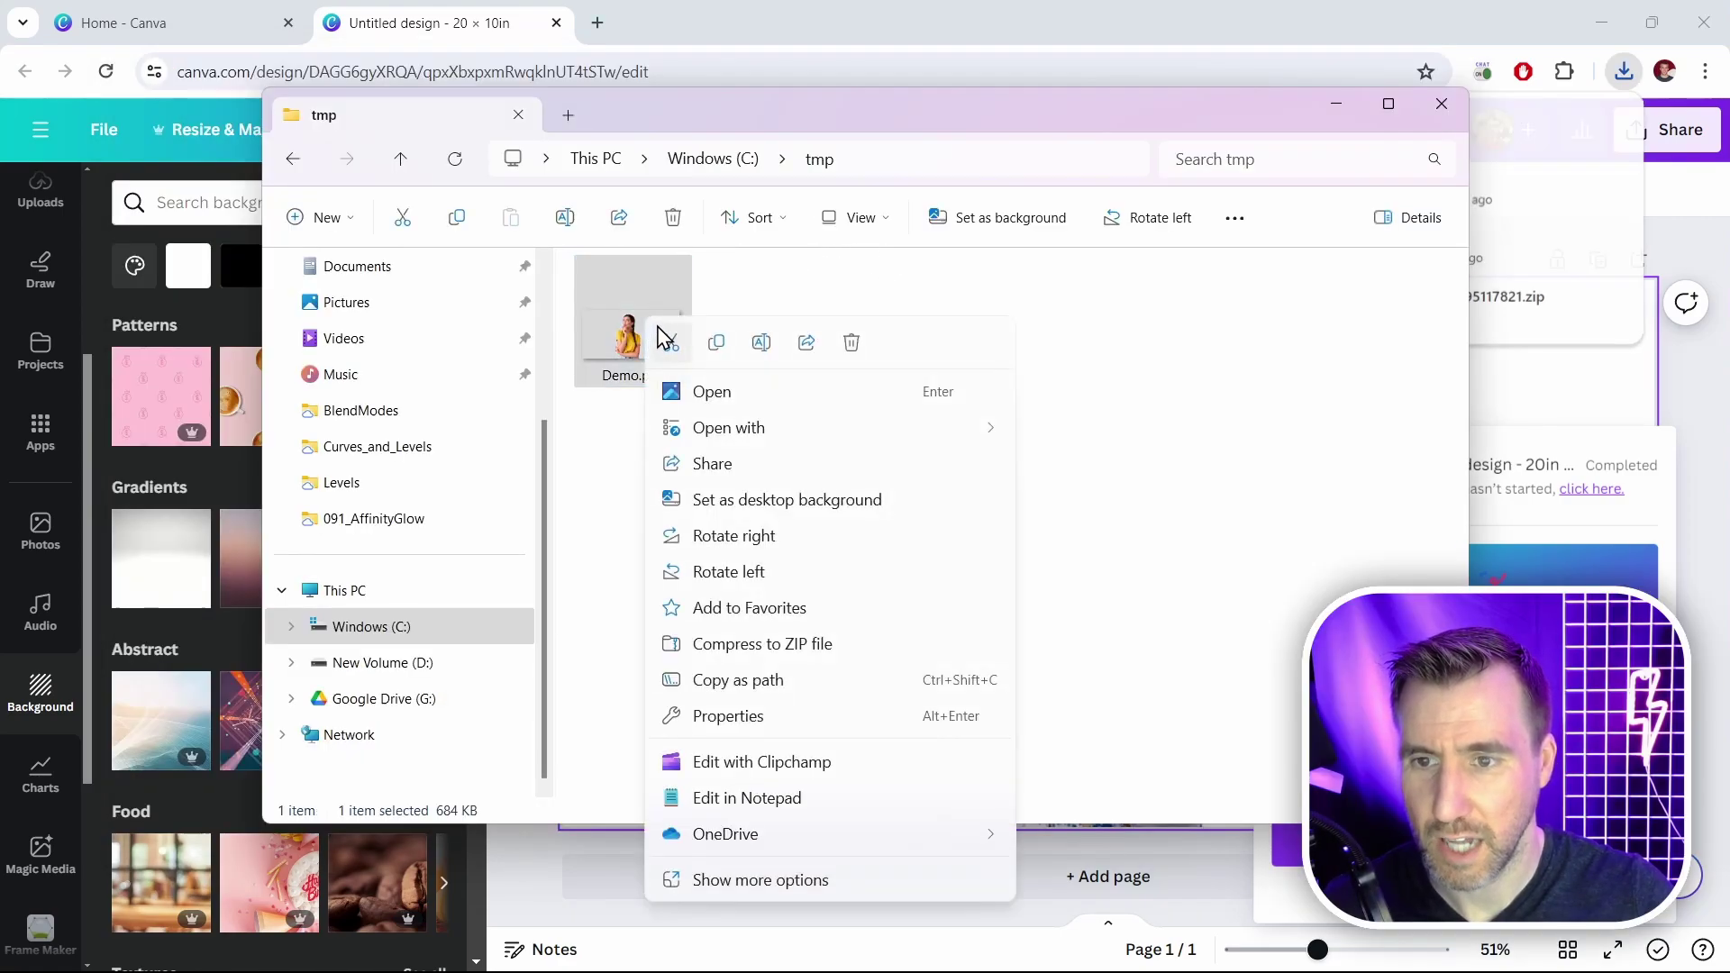
mouse_move(902, 432)
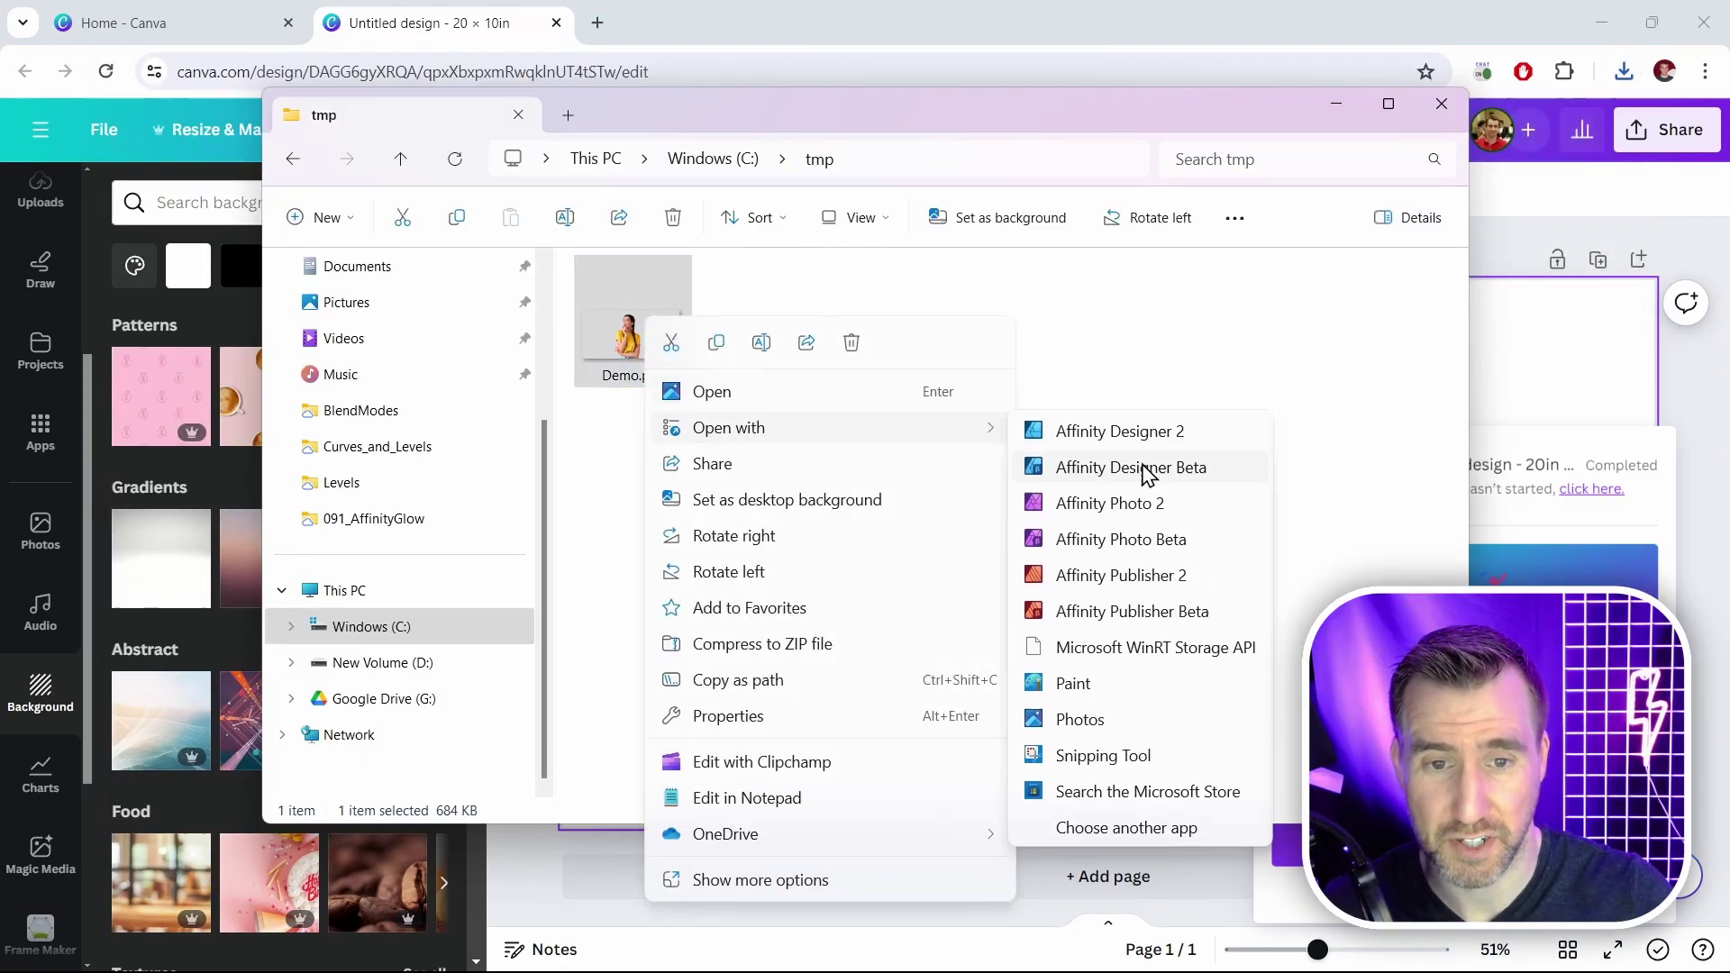
click(1153, 504)
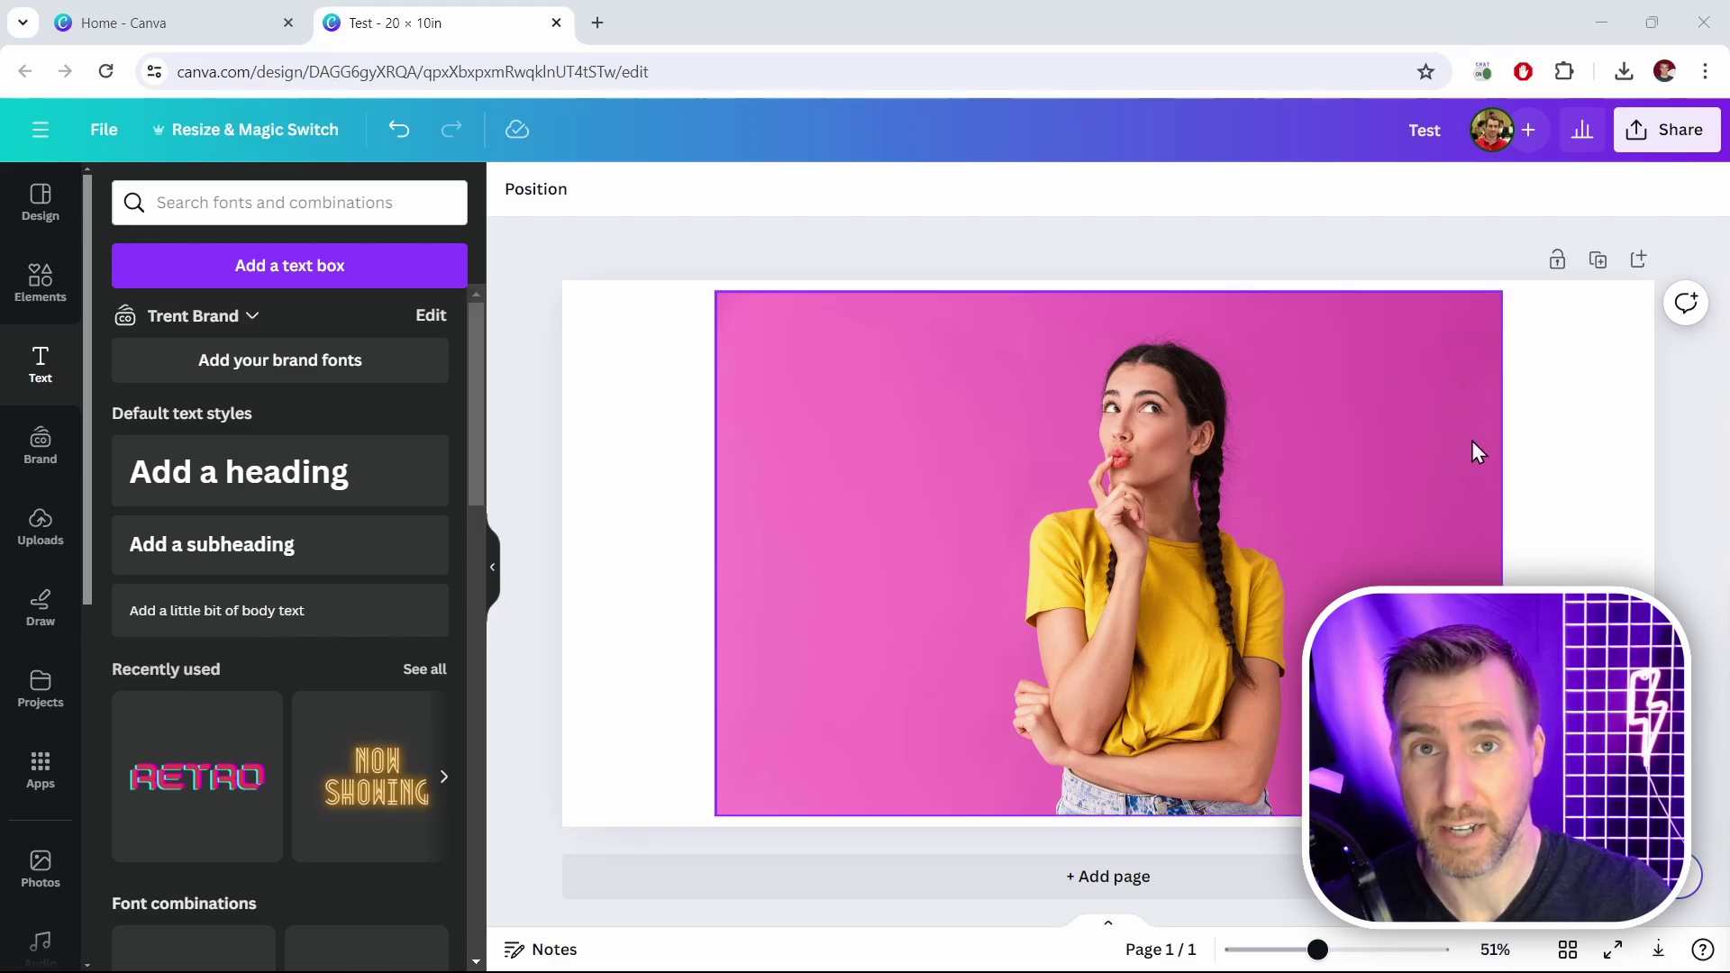
click(1666, 133)
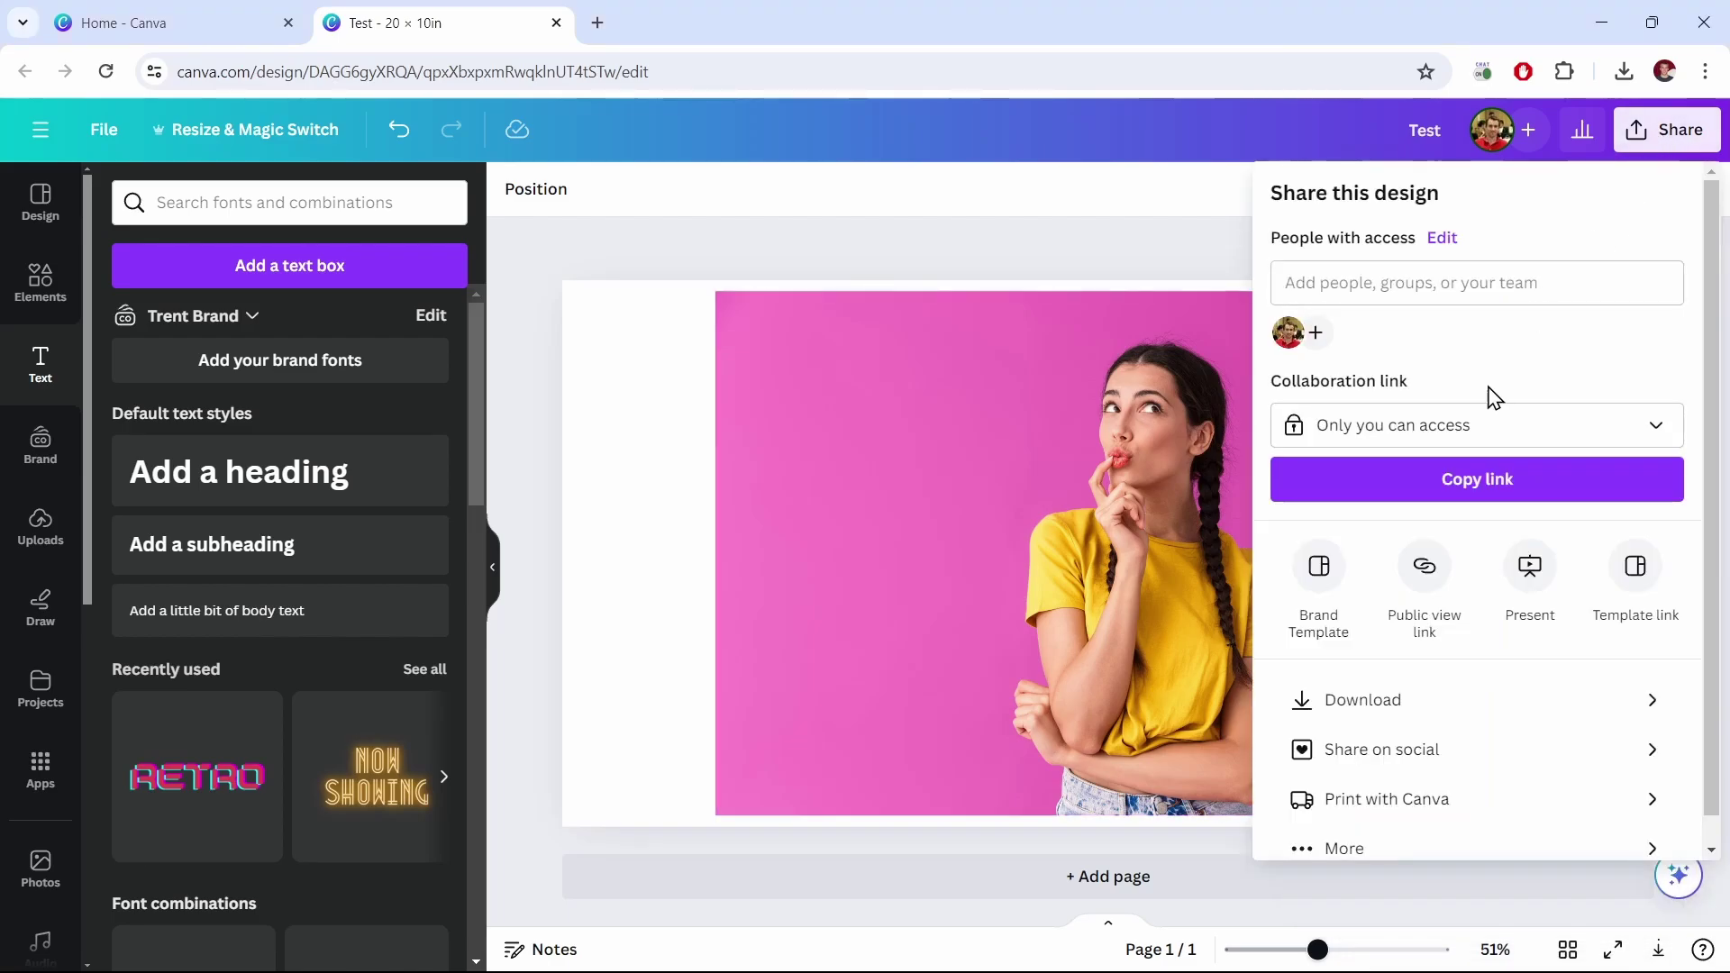
click(1392, 695)
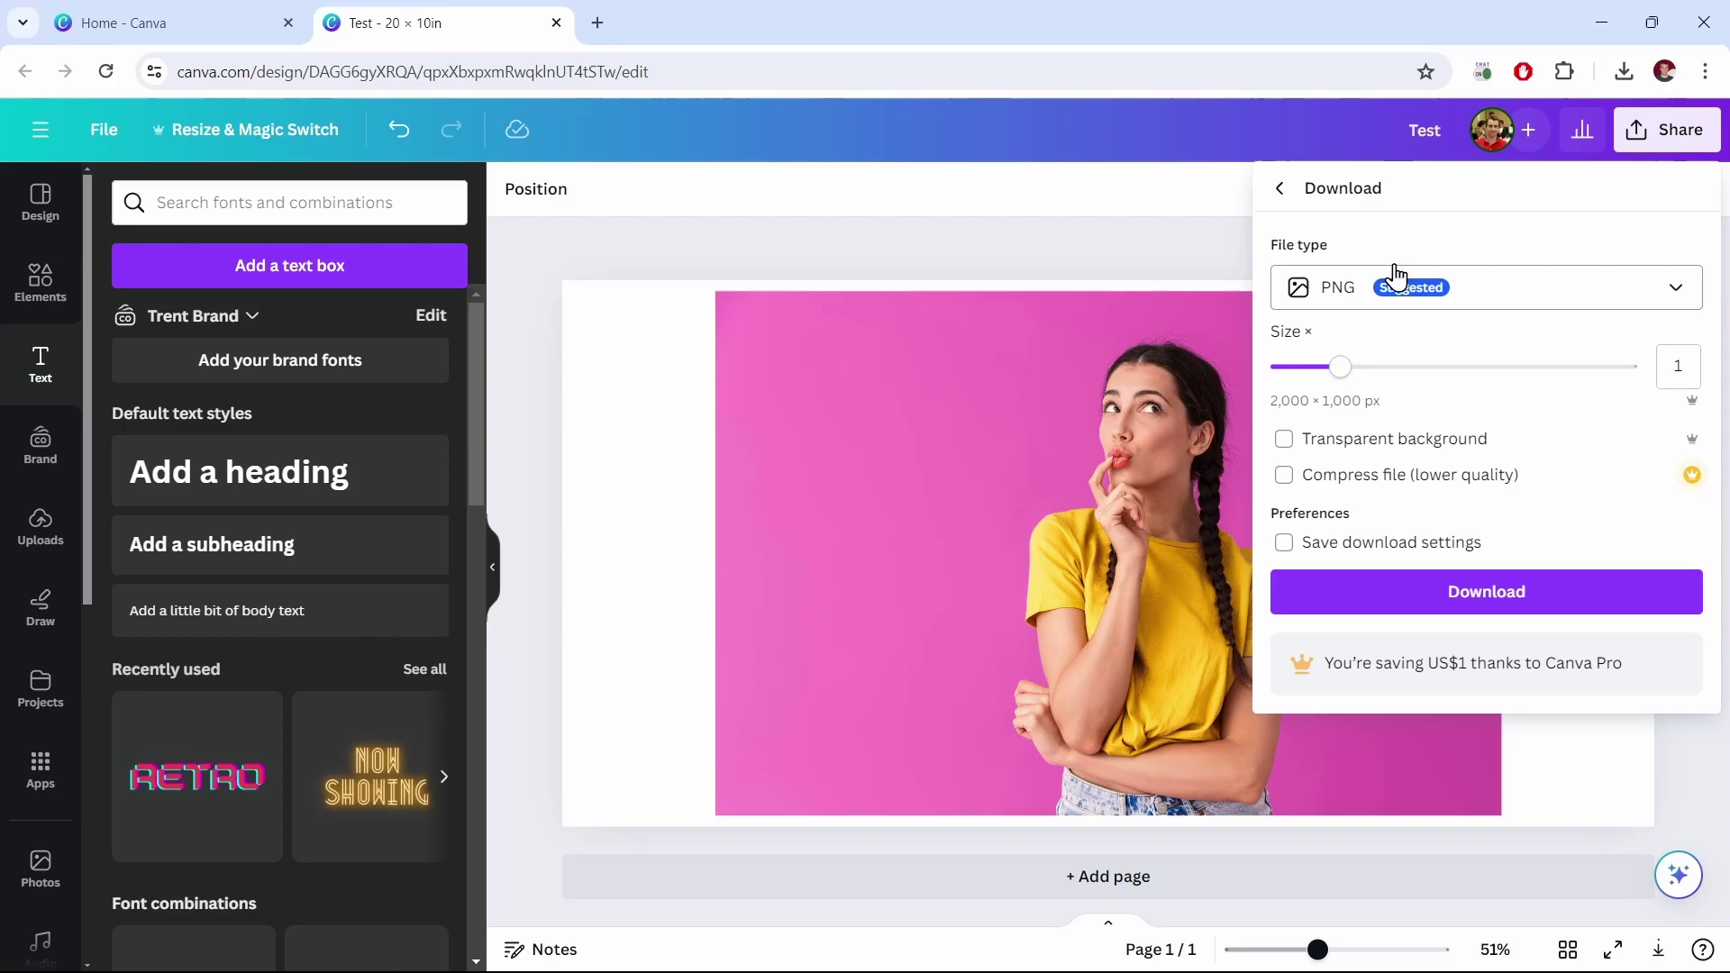
click(1486, 610)
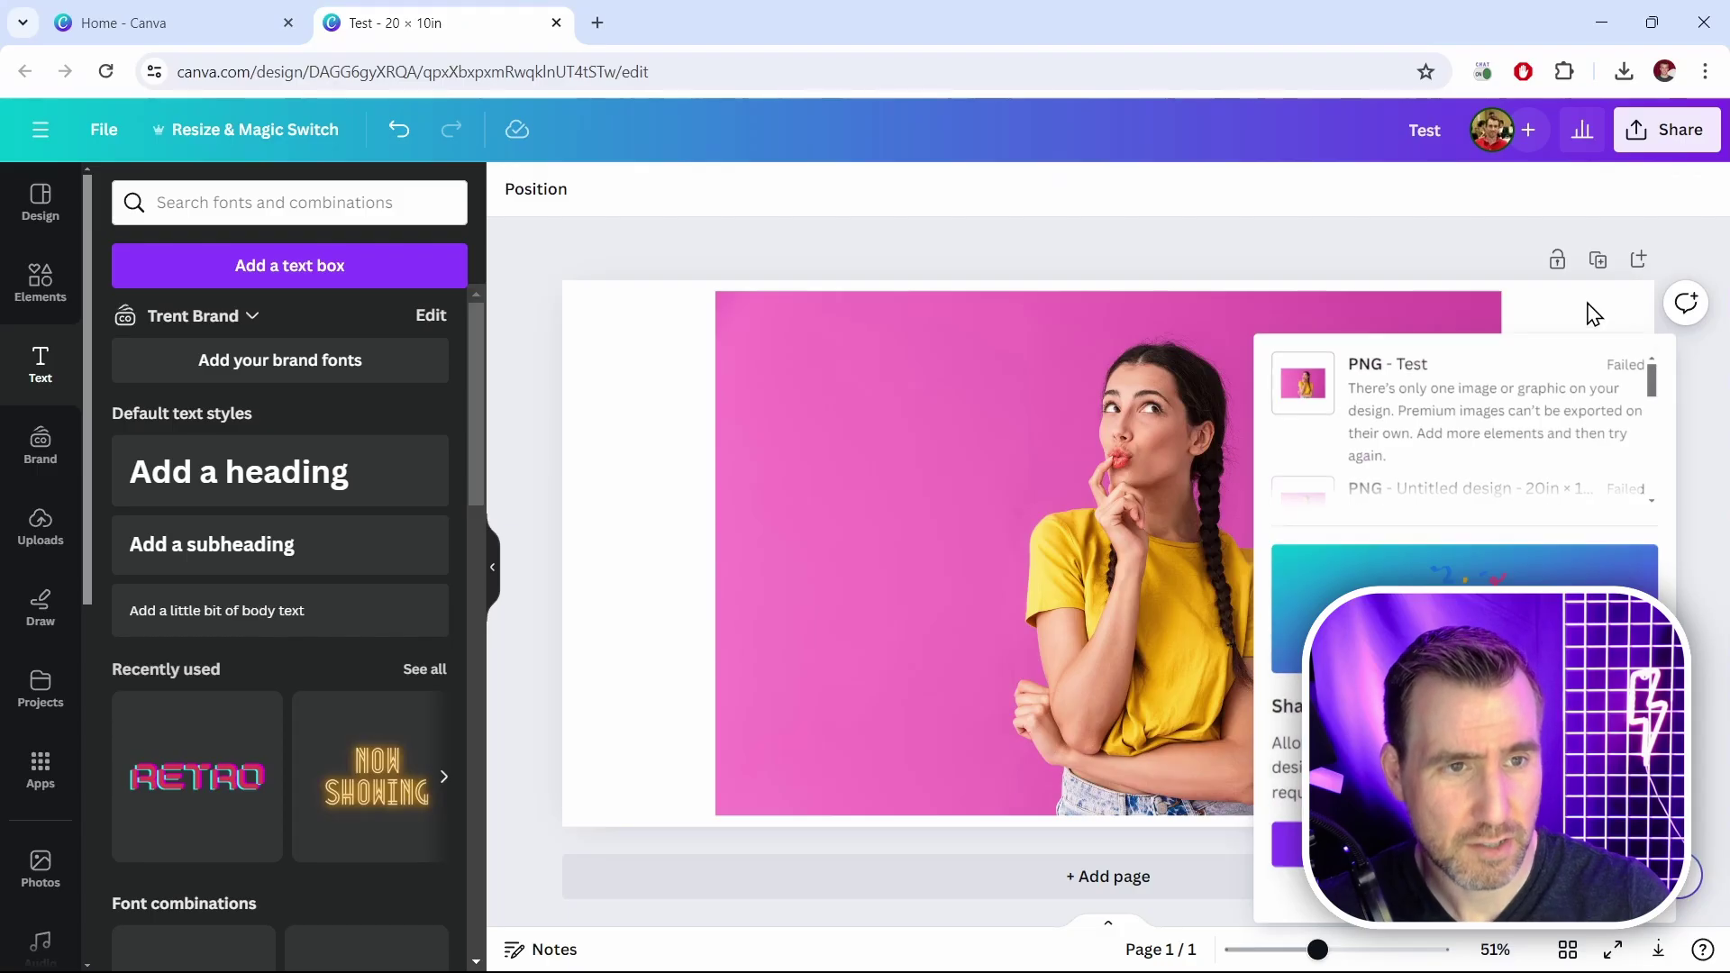
click(1544, 352)
Add a 'Test' text box in the page's upper-left corner and make its text white
click(297, 281)
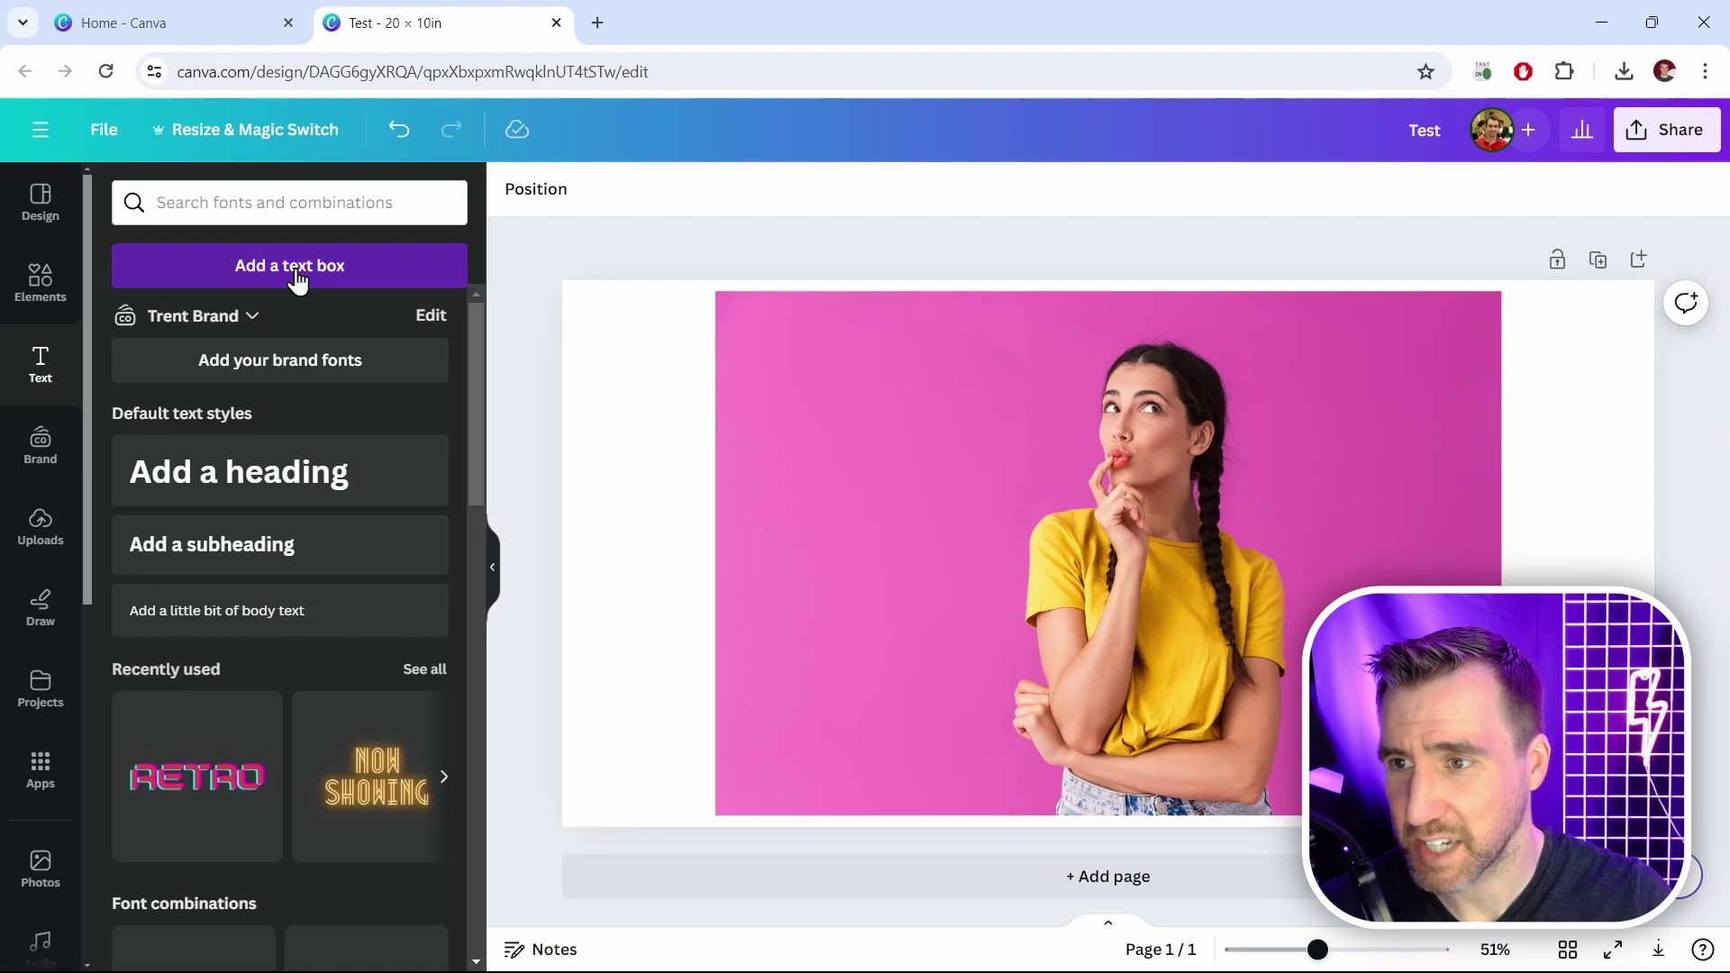
text(Test)
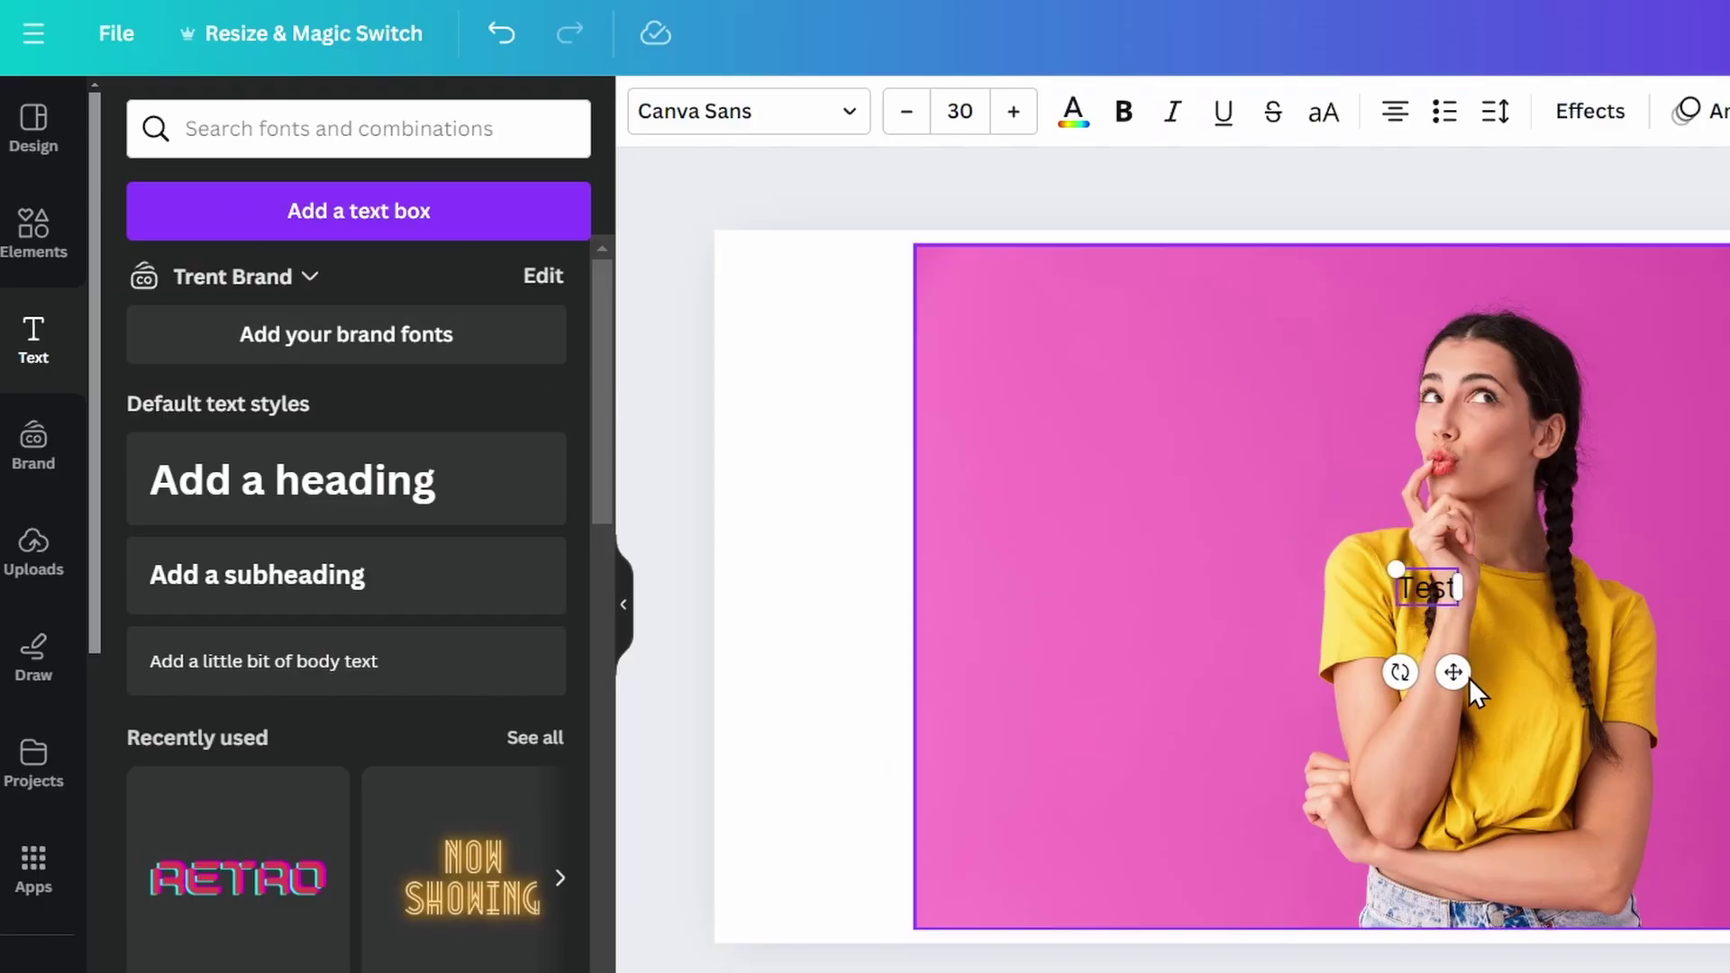
drag(1453, 672, 851, 365)
click(1073, 112)
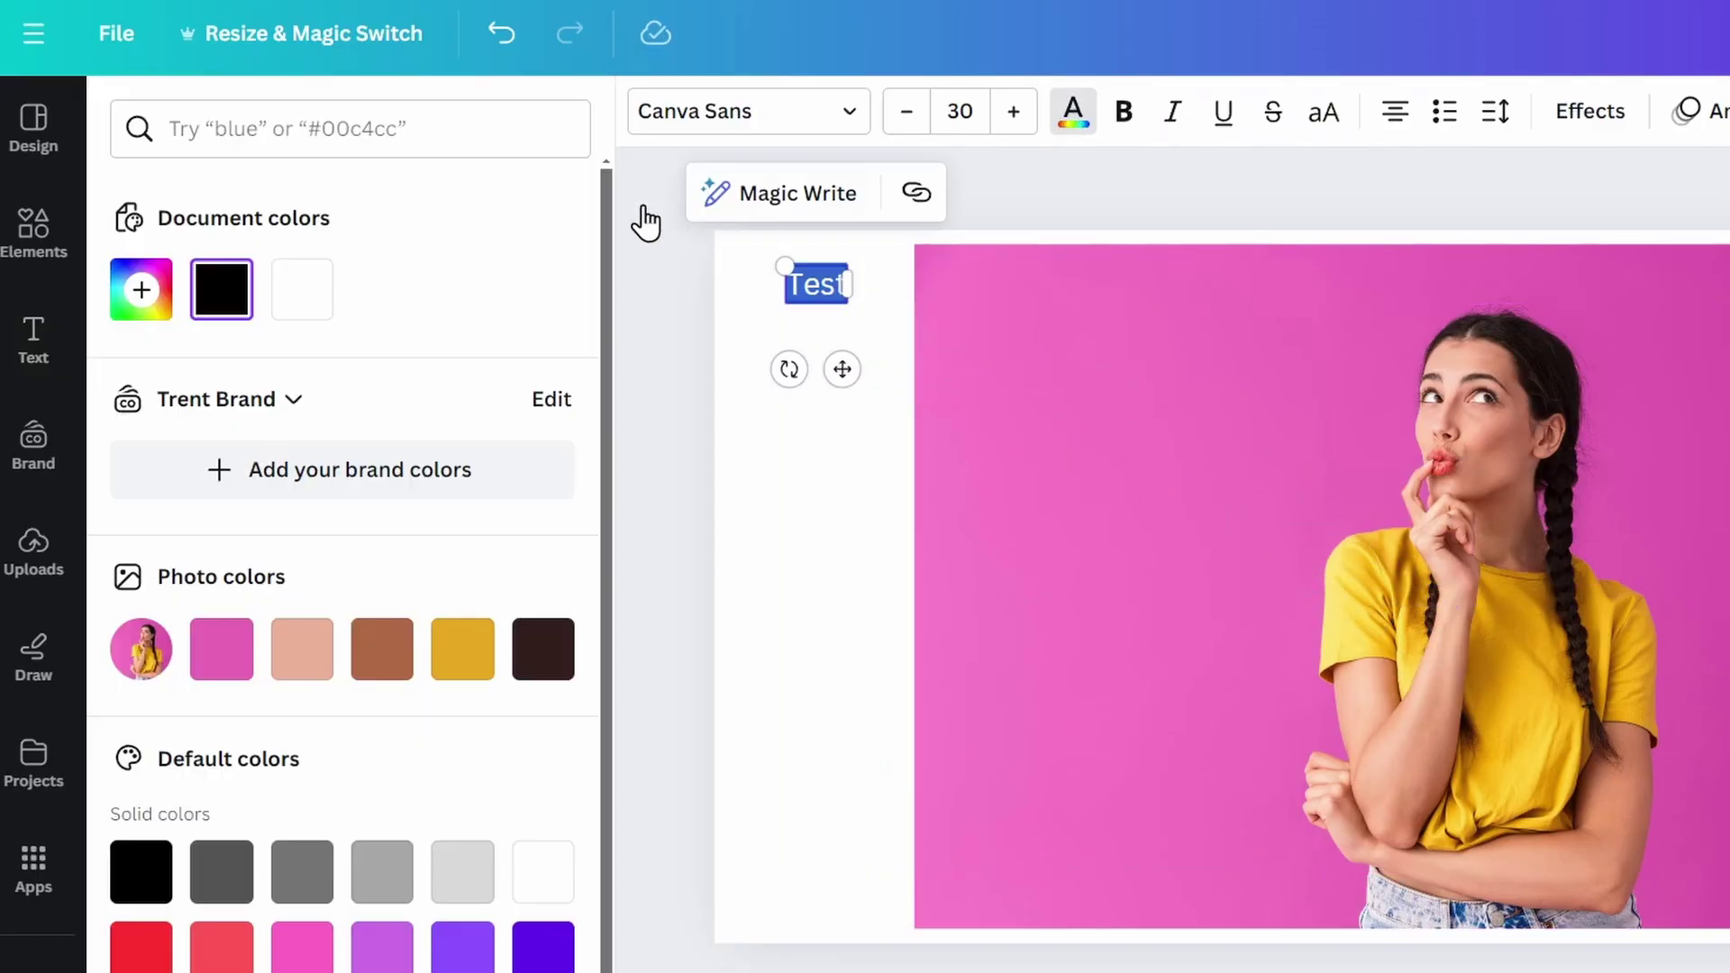
click(309, 293)
key(Escape)
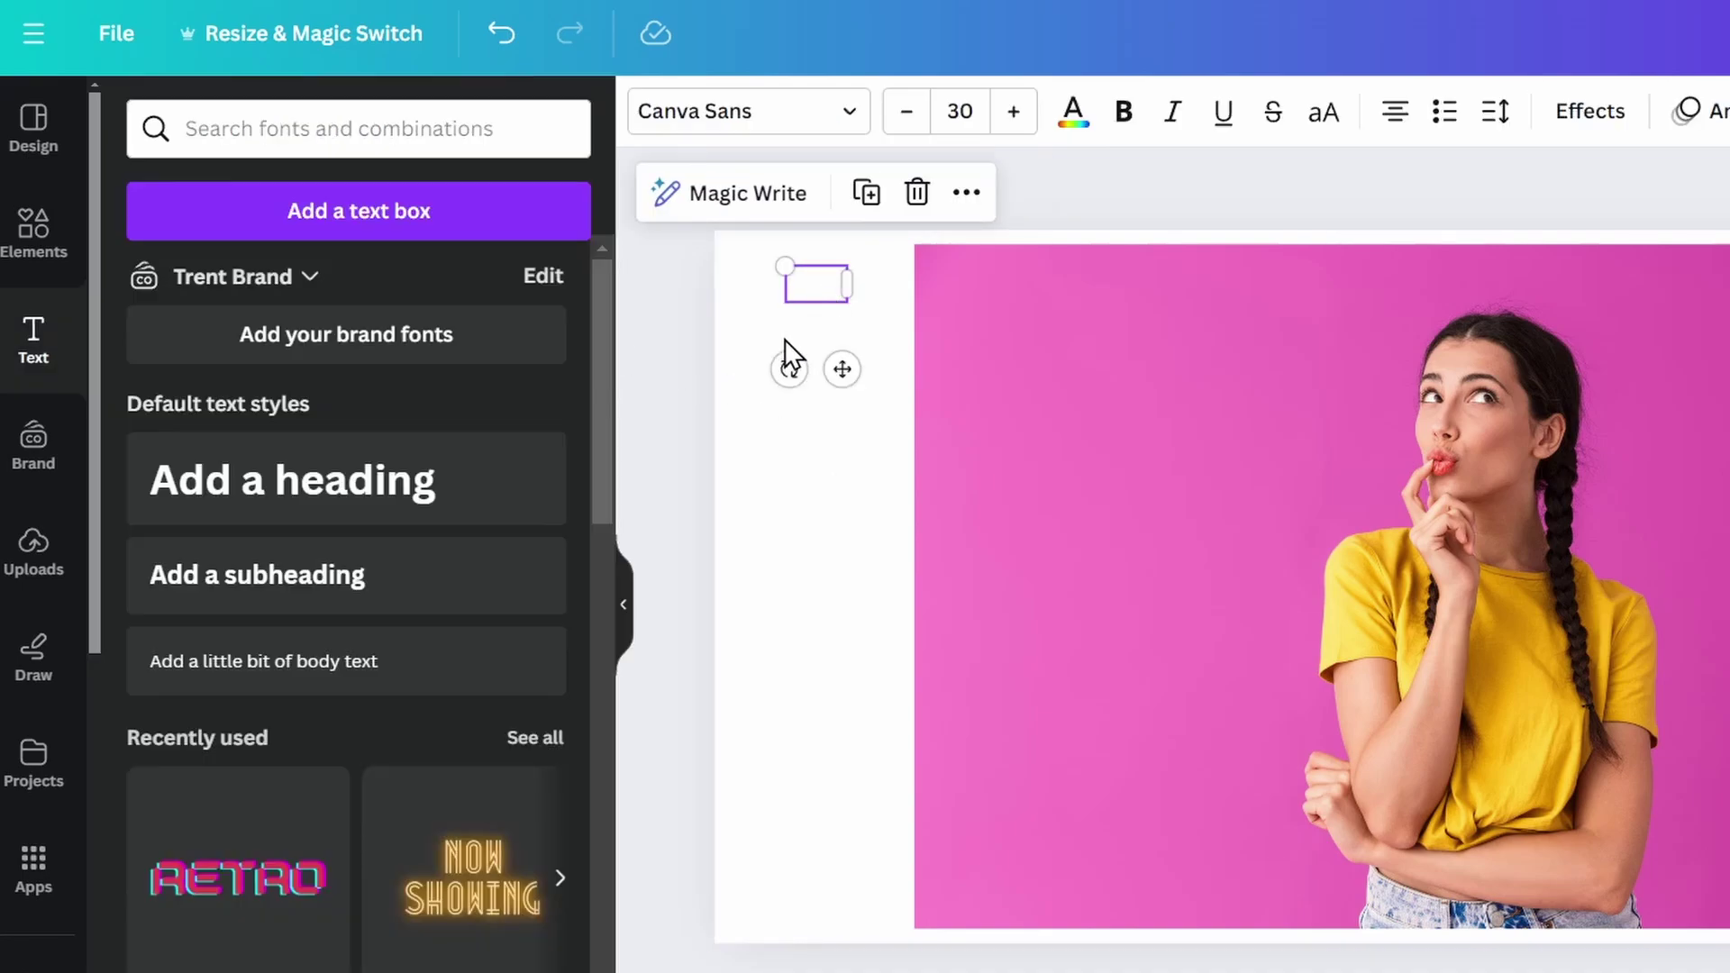
click(780, 541)
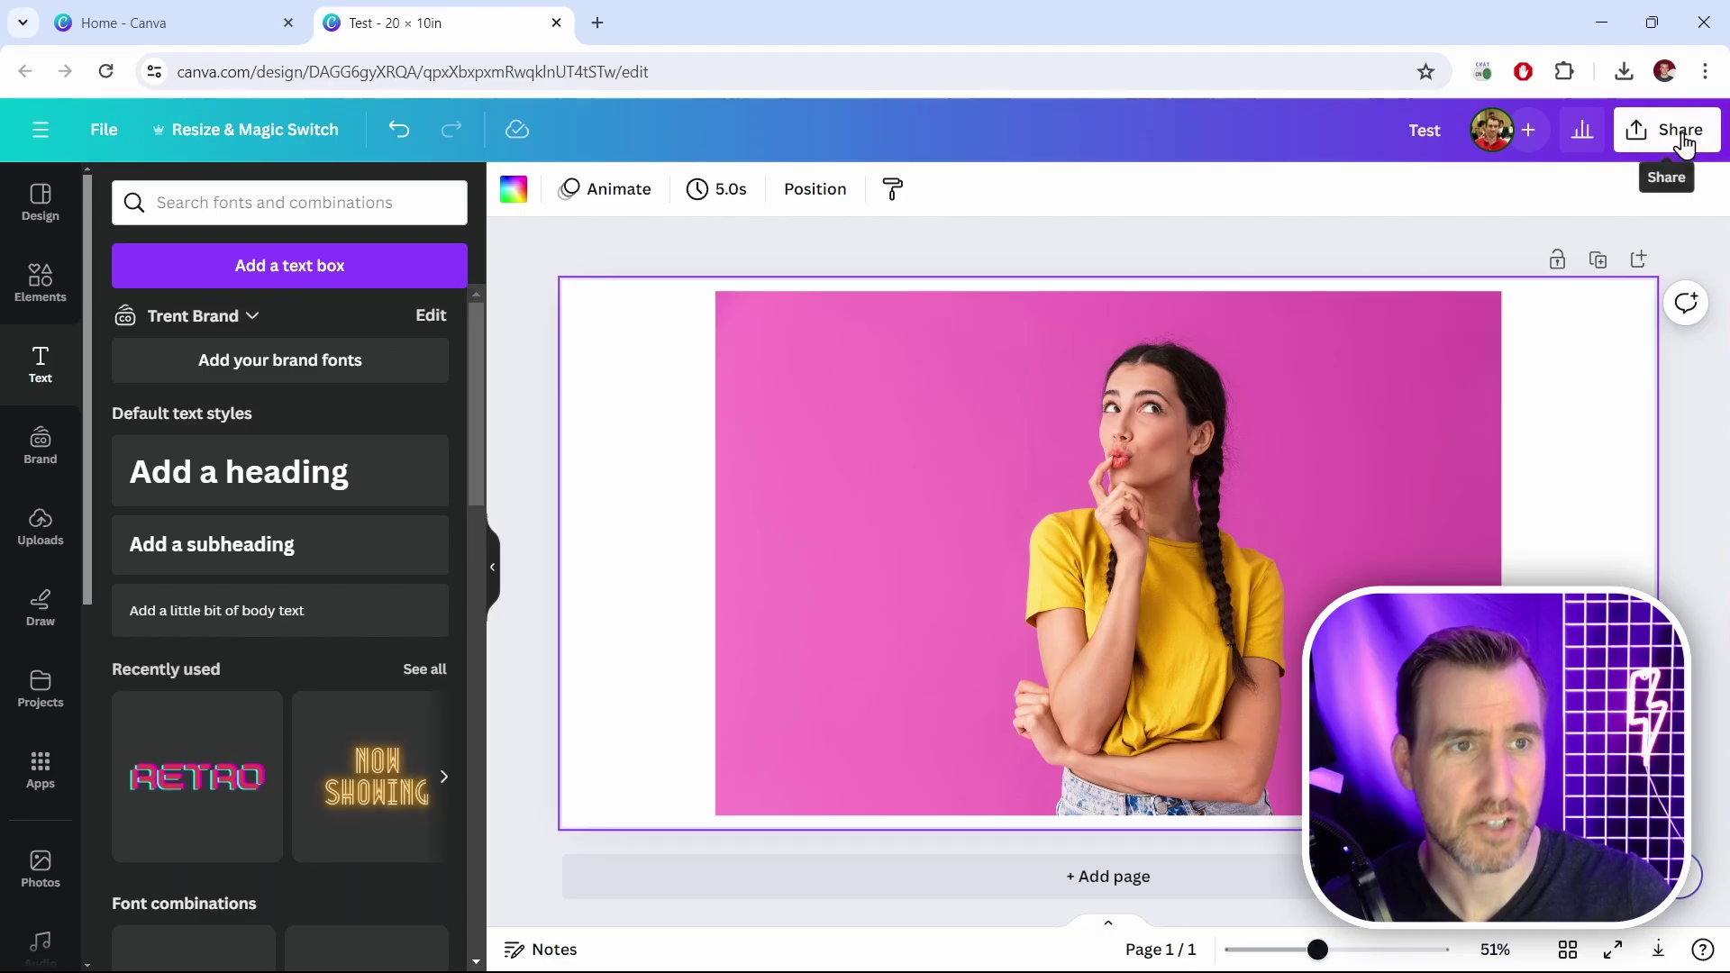
click(1665, 127)
Export the design as a PNG and save it under the name Original in the tmp folder
click(1255, 749)
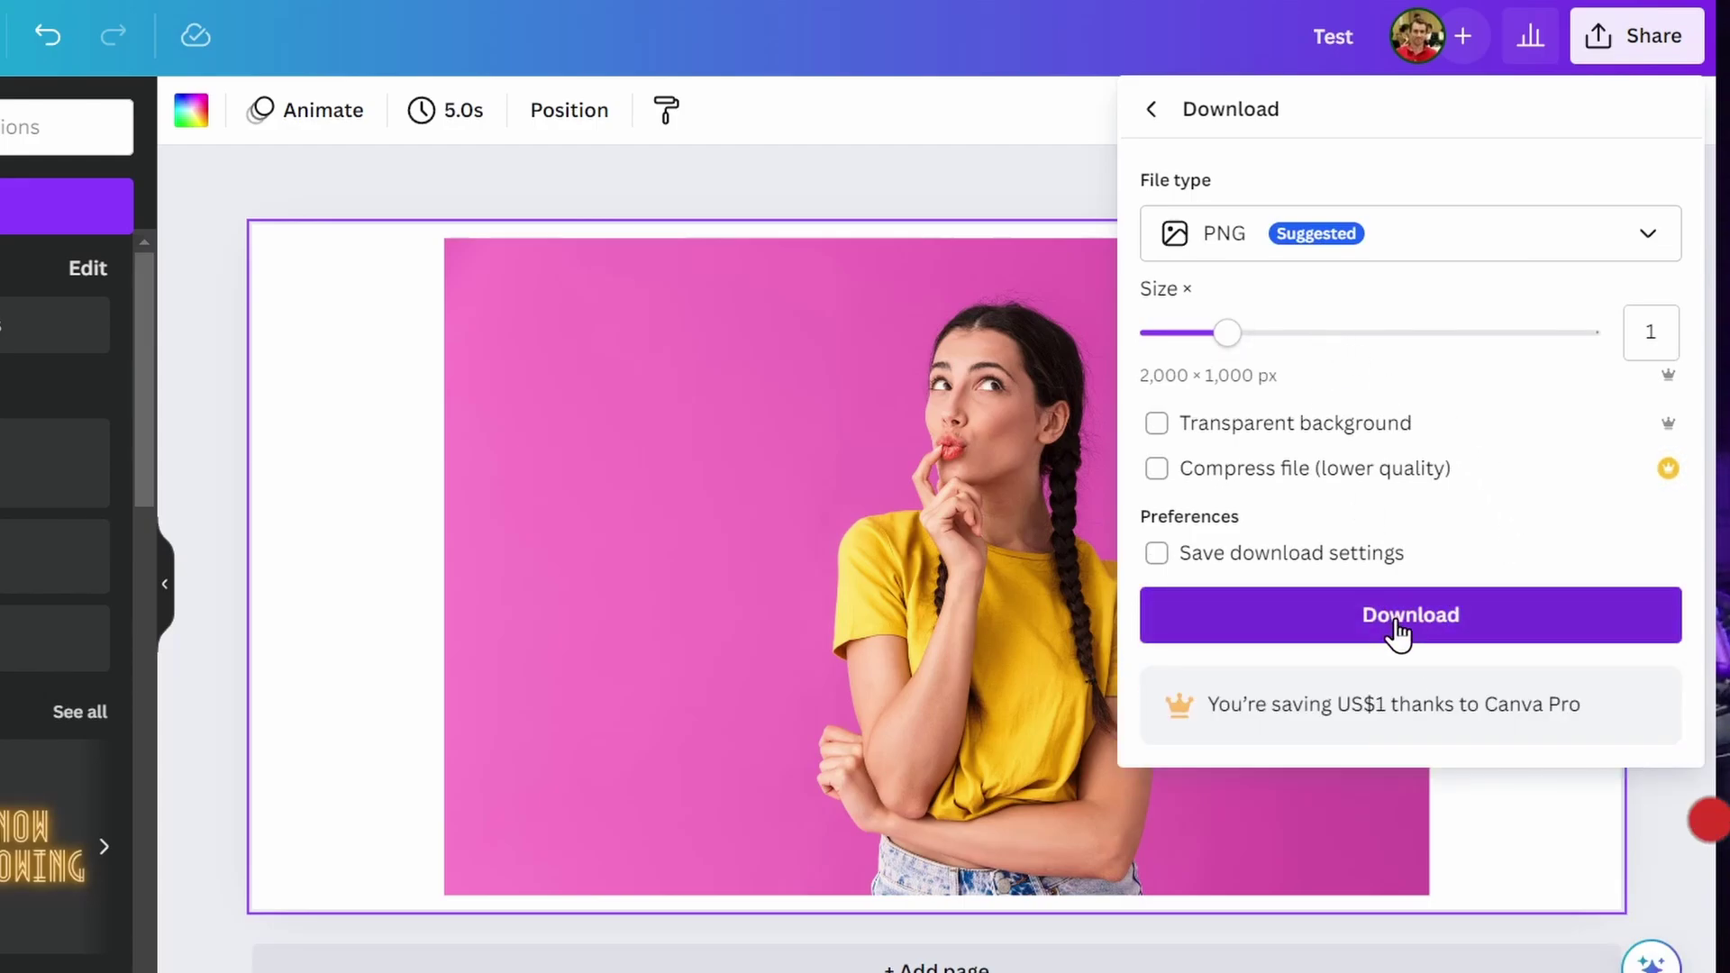
click(1397, 621)
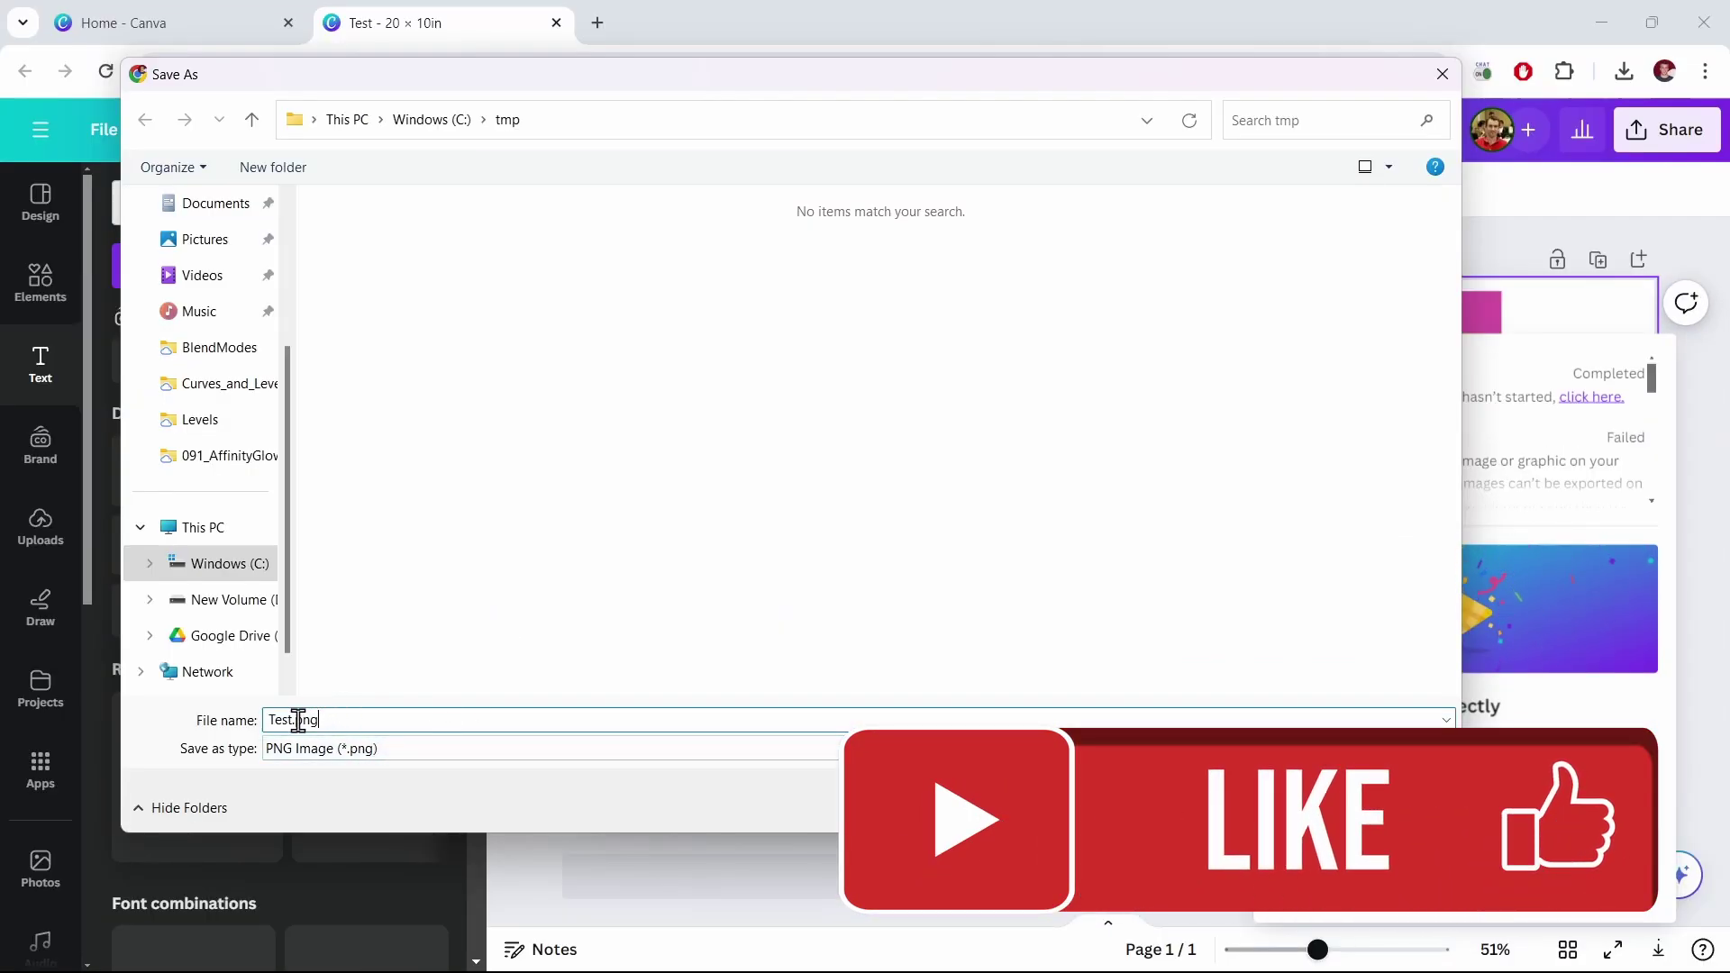
text(Original)
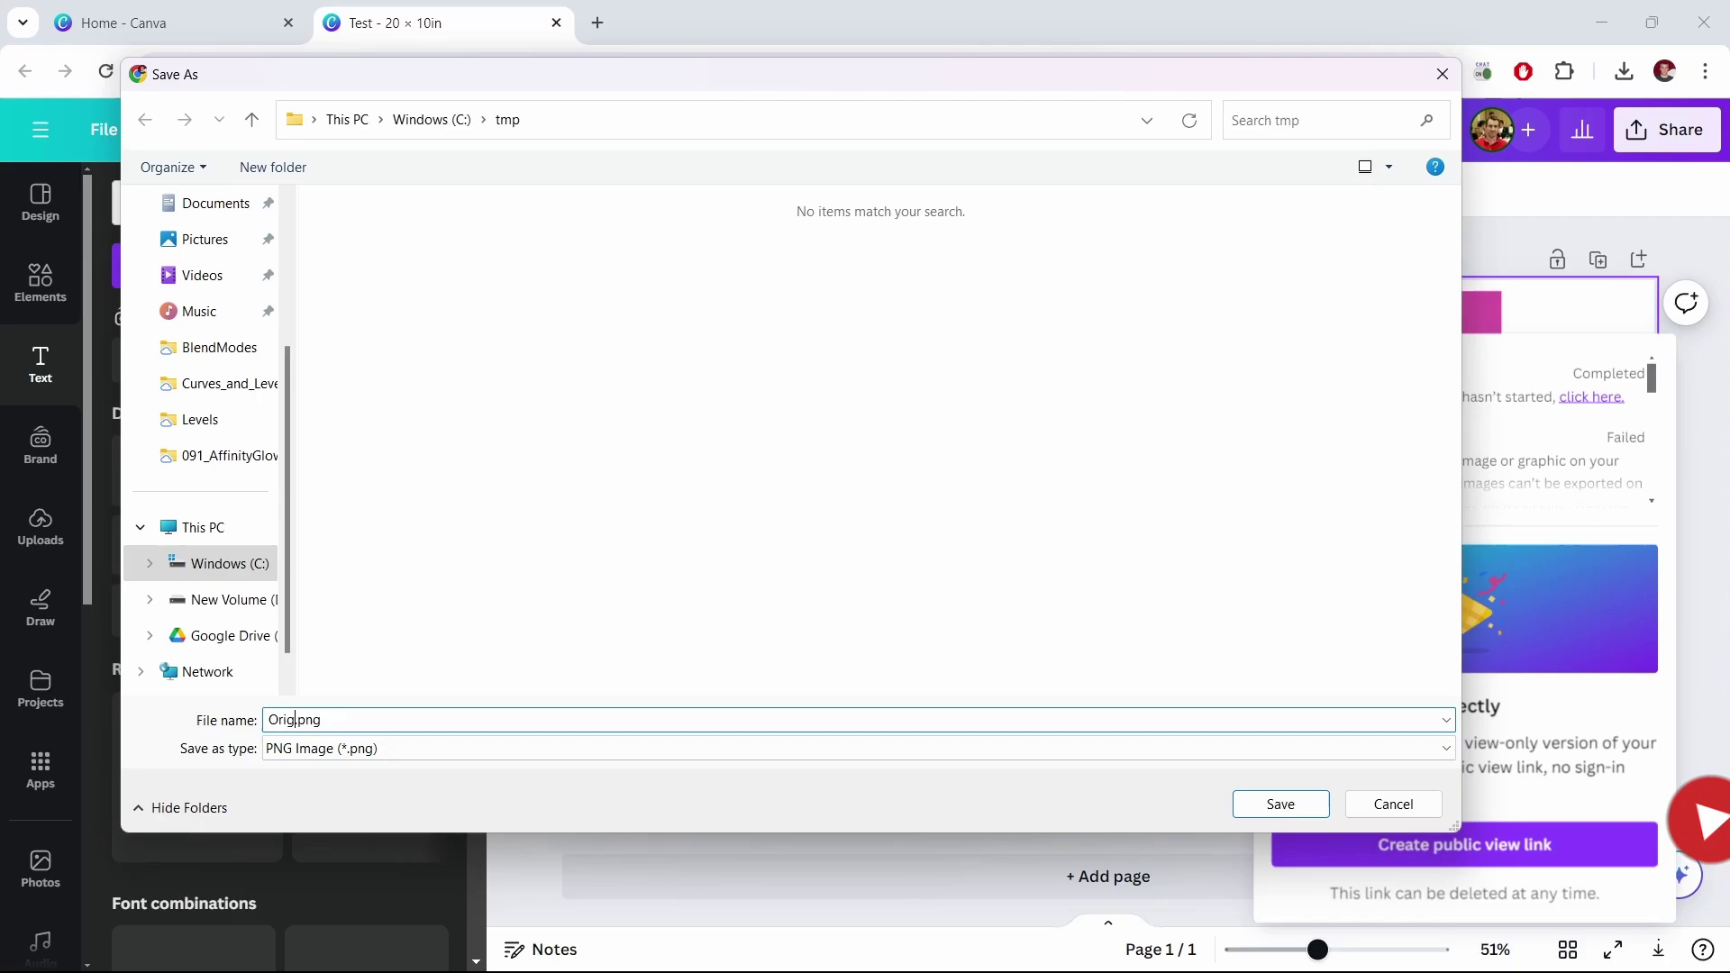
key(Return)
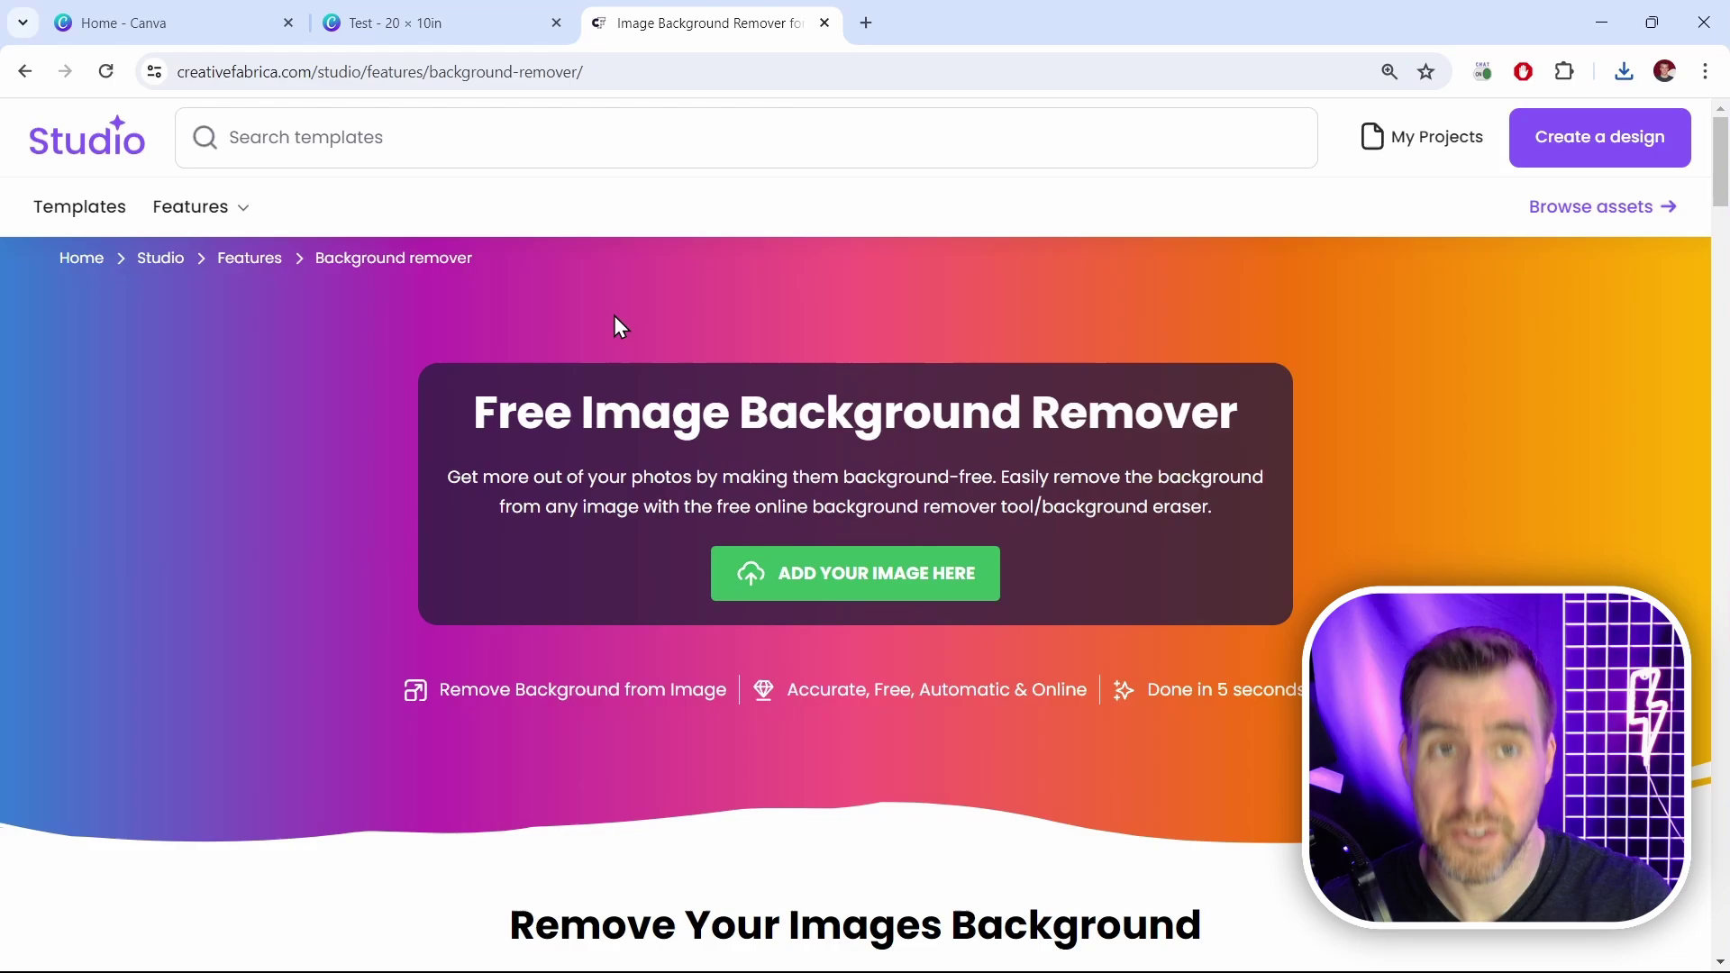
Upload Original.png from the tmp folder to Creative Fabrica's background remover
click(861, 582)
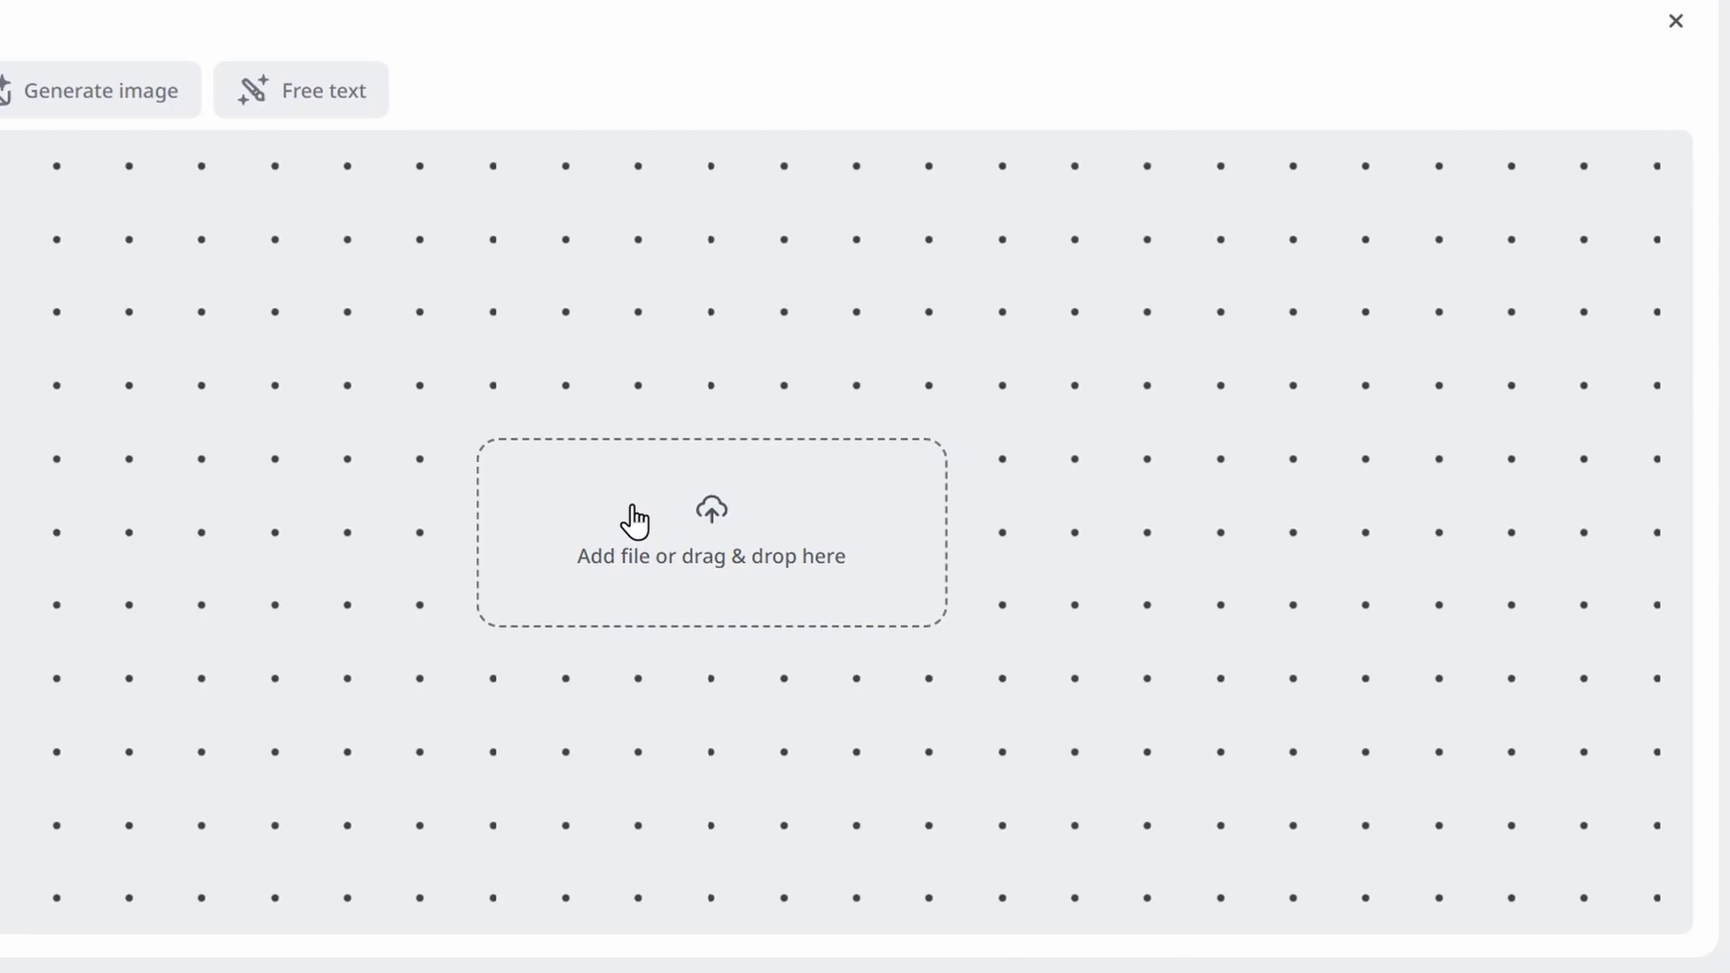
click(634, 521)
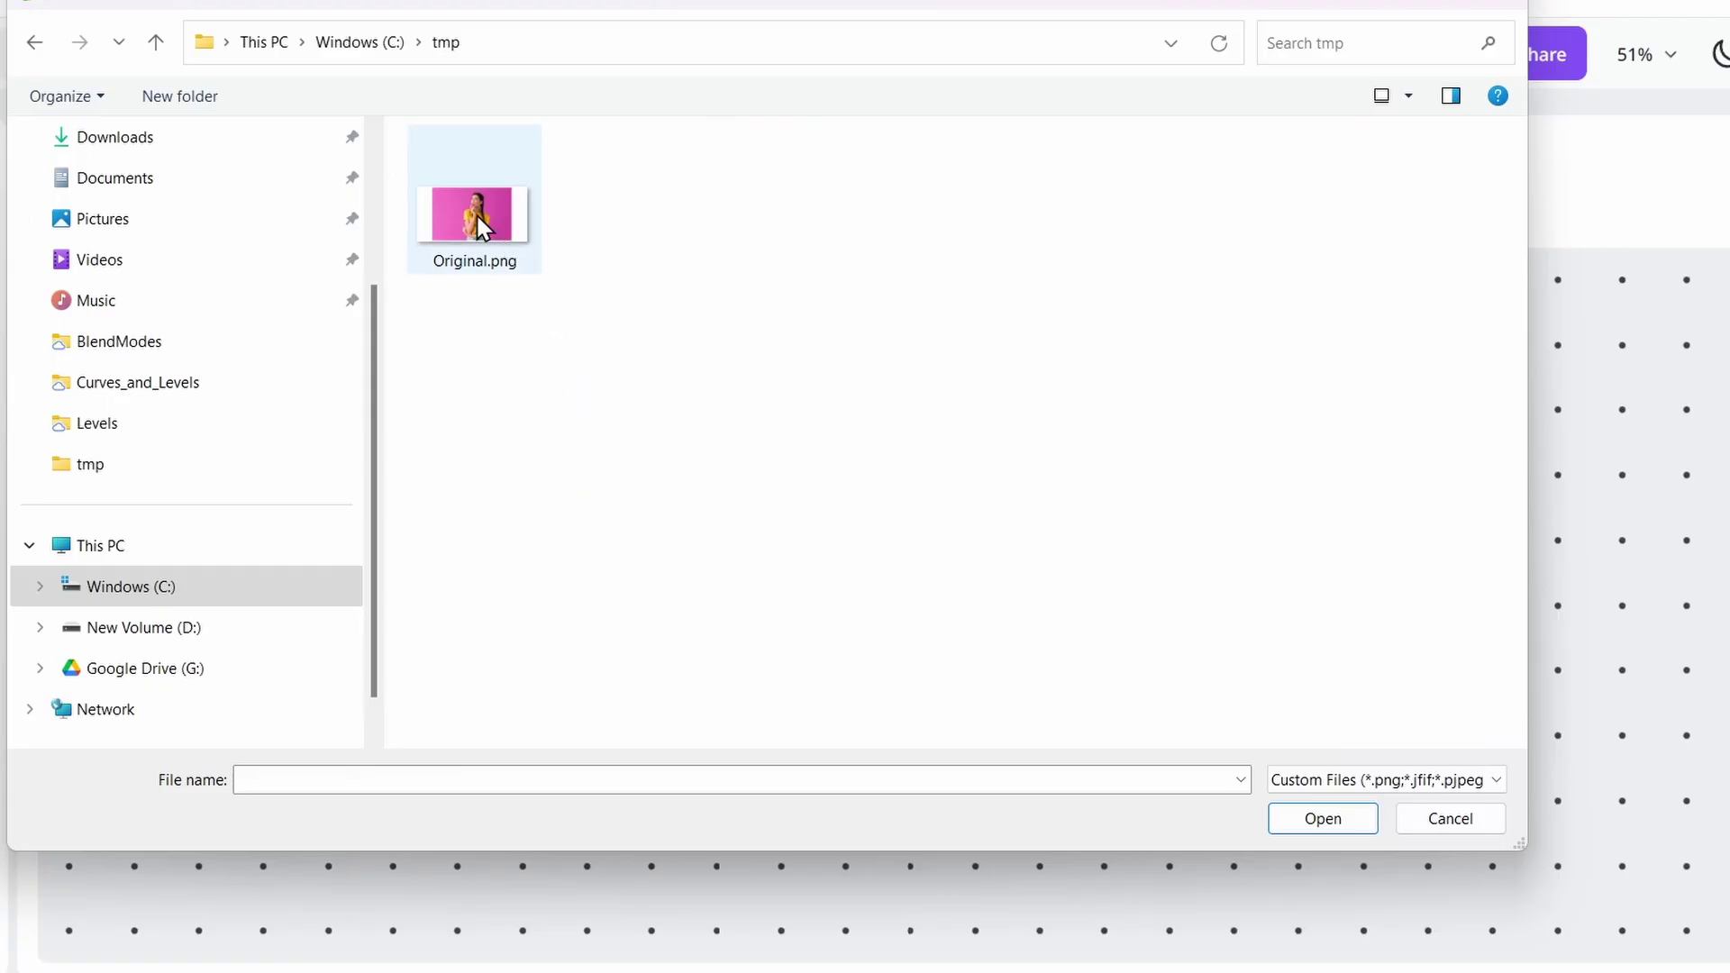
click(477, 221)
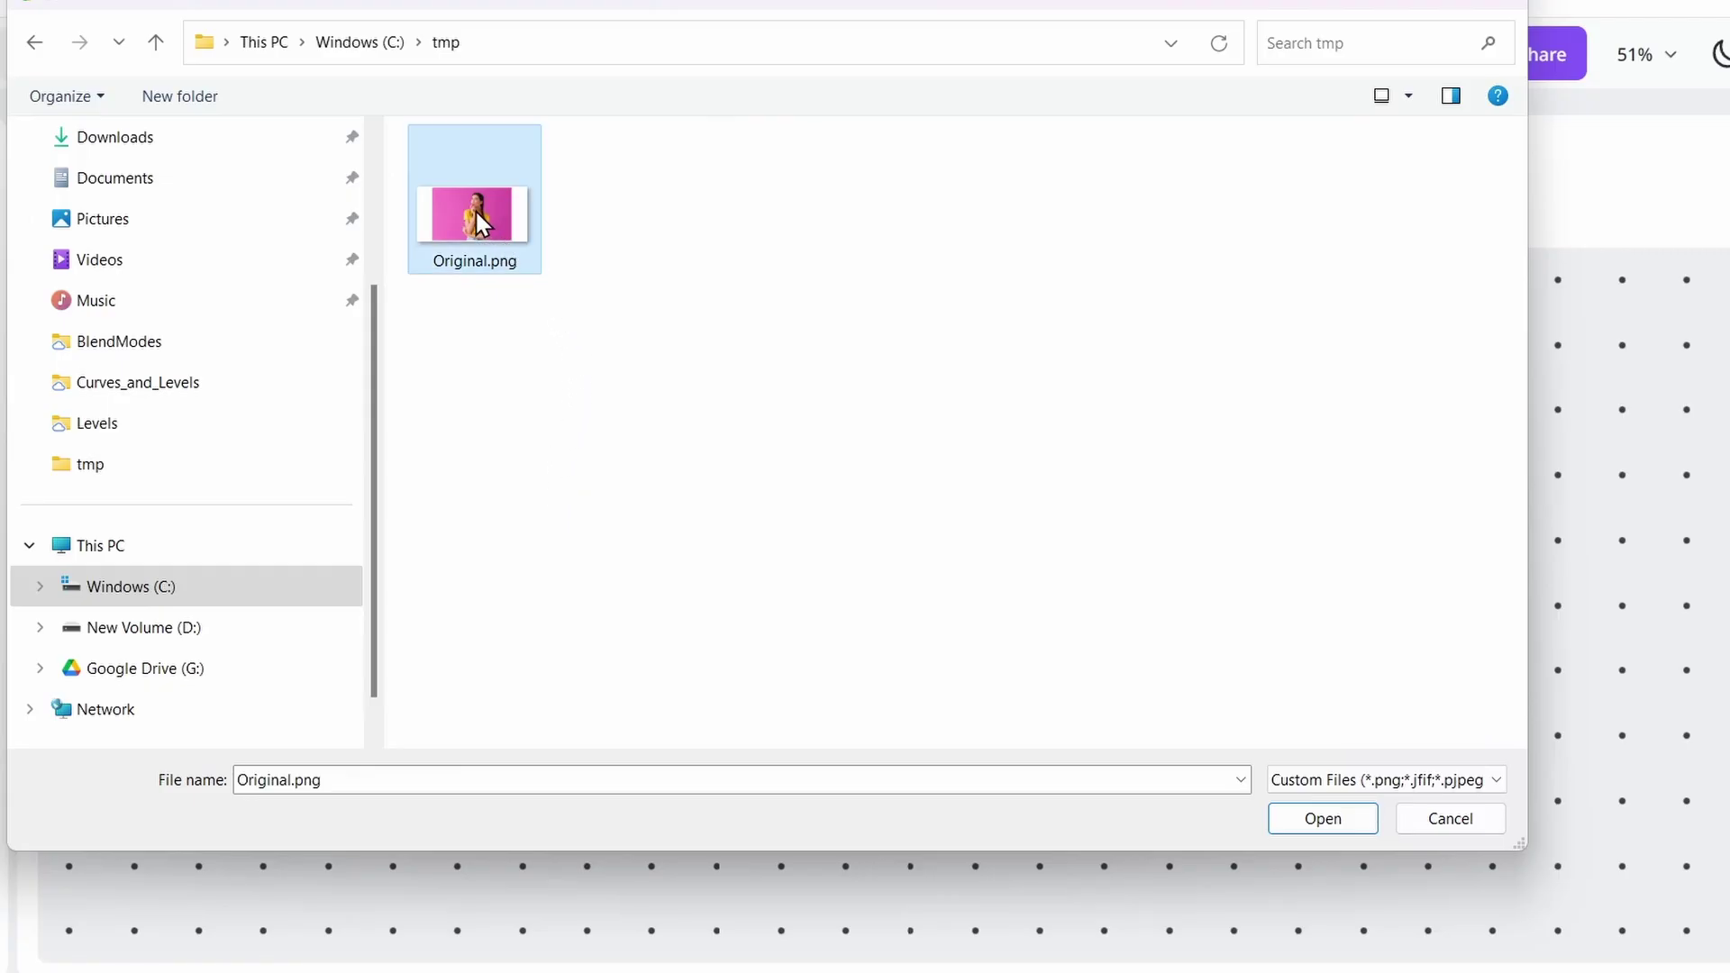
click(1342, 820)
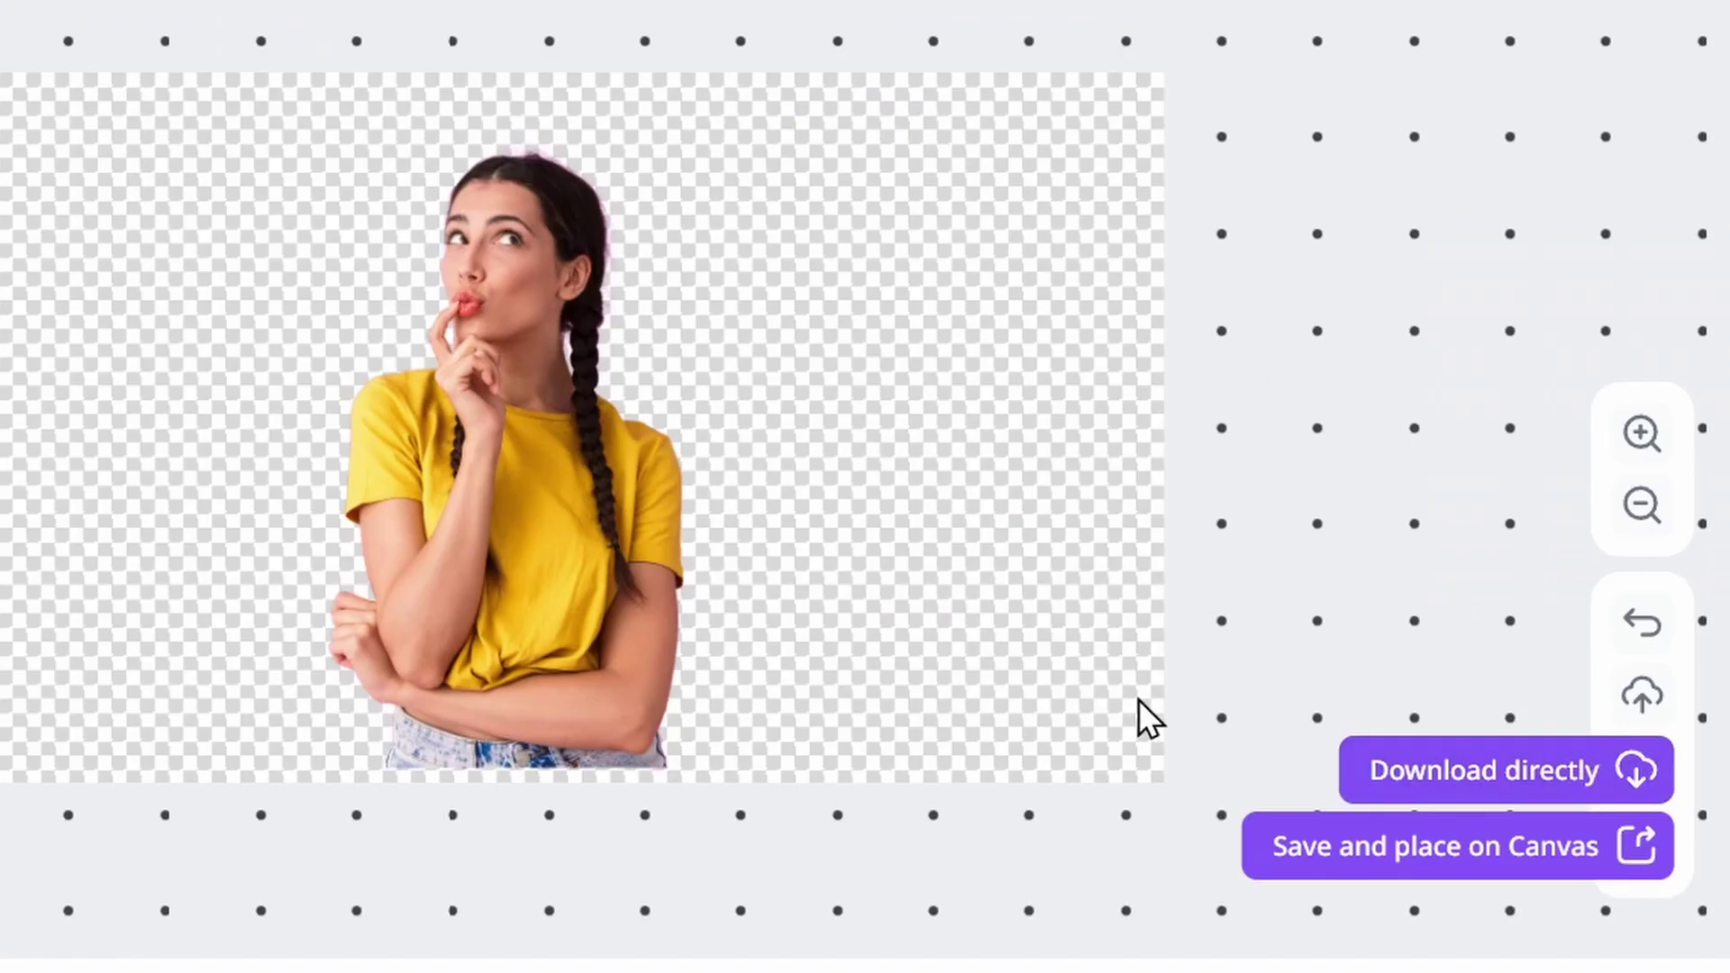
Save the background-free result as Transparent.png and return to the Canva design tab
click(1529, 777)
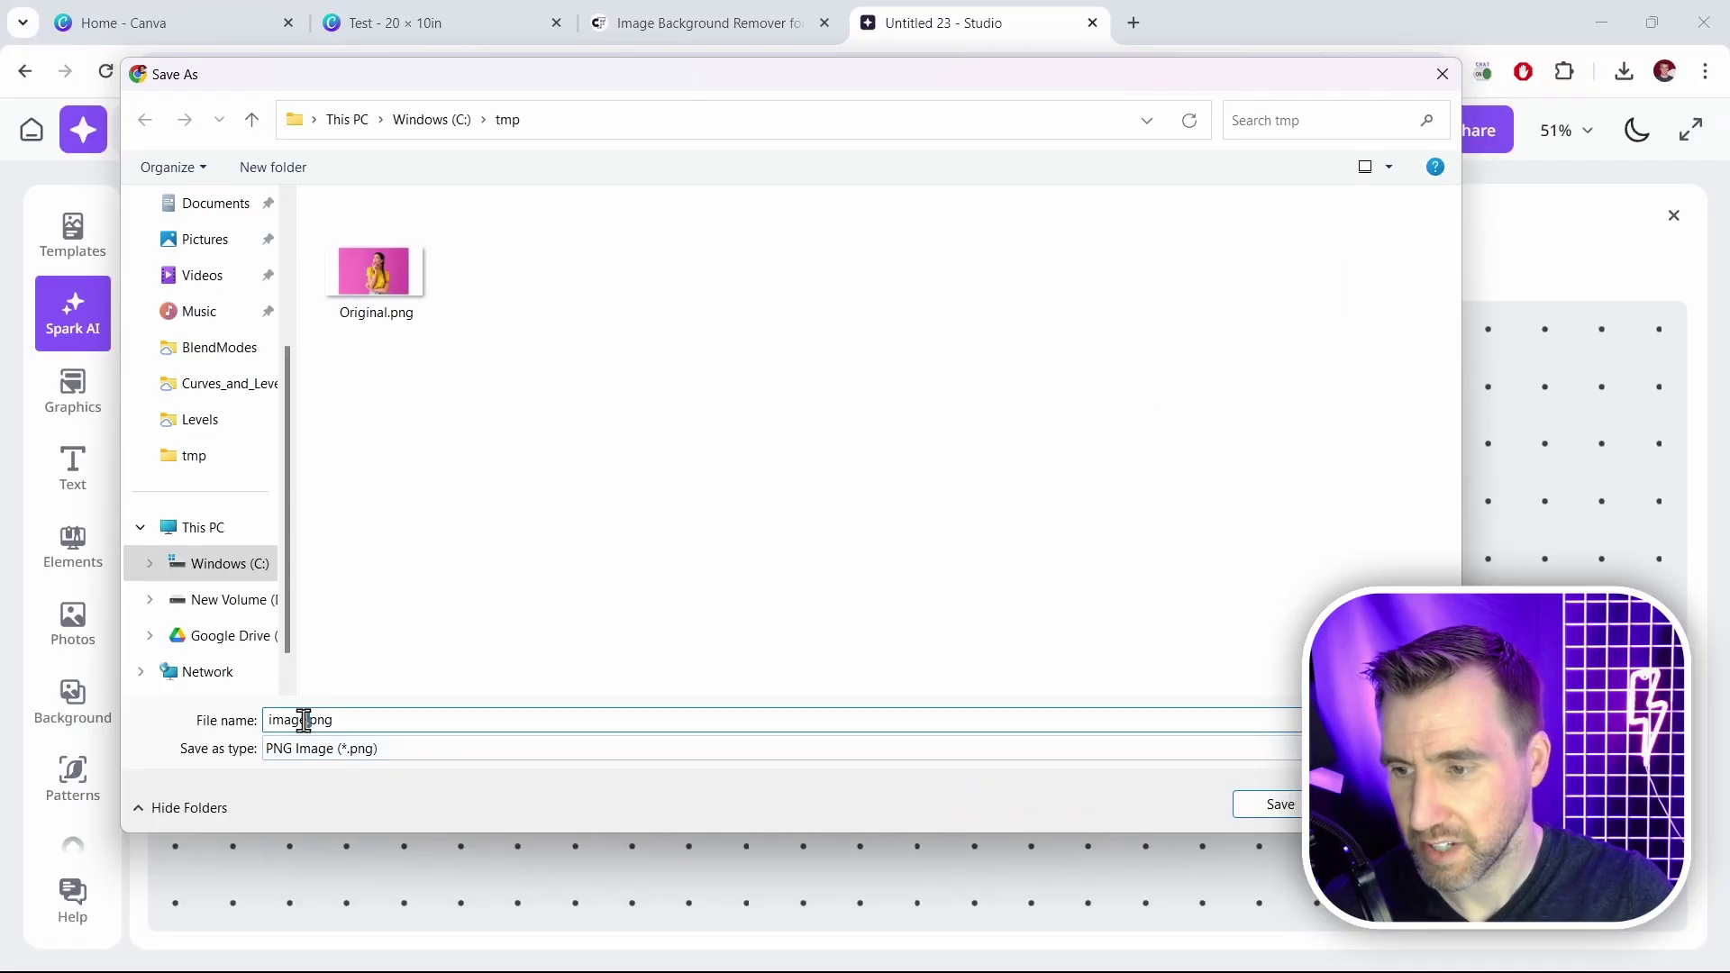
text(Transparent)
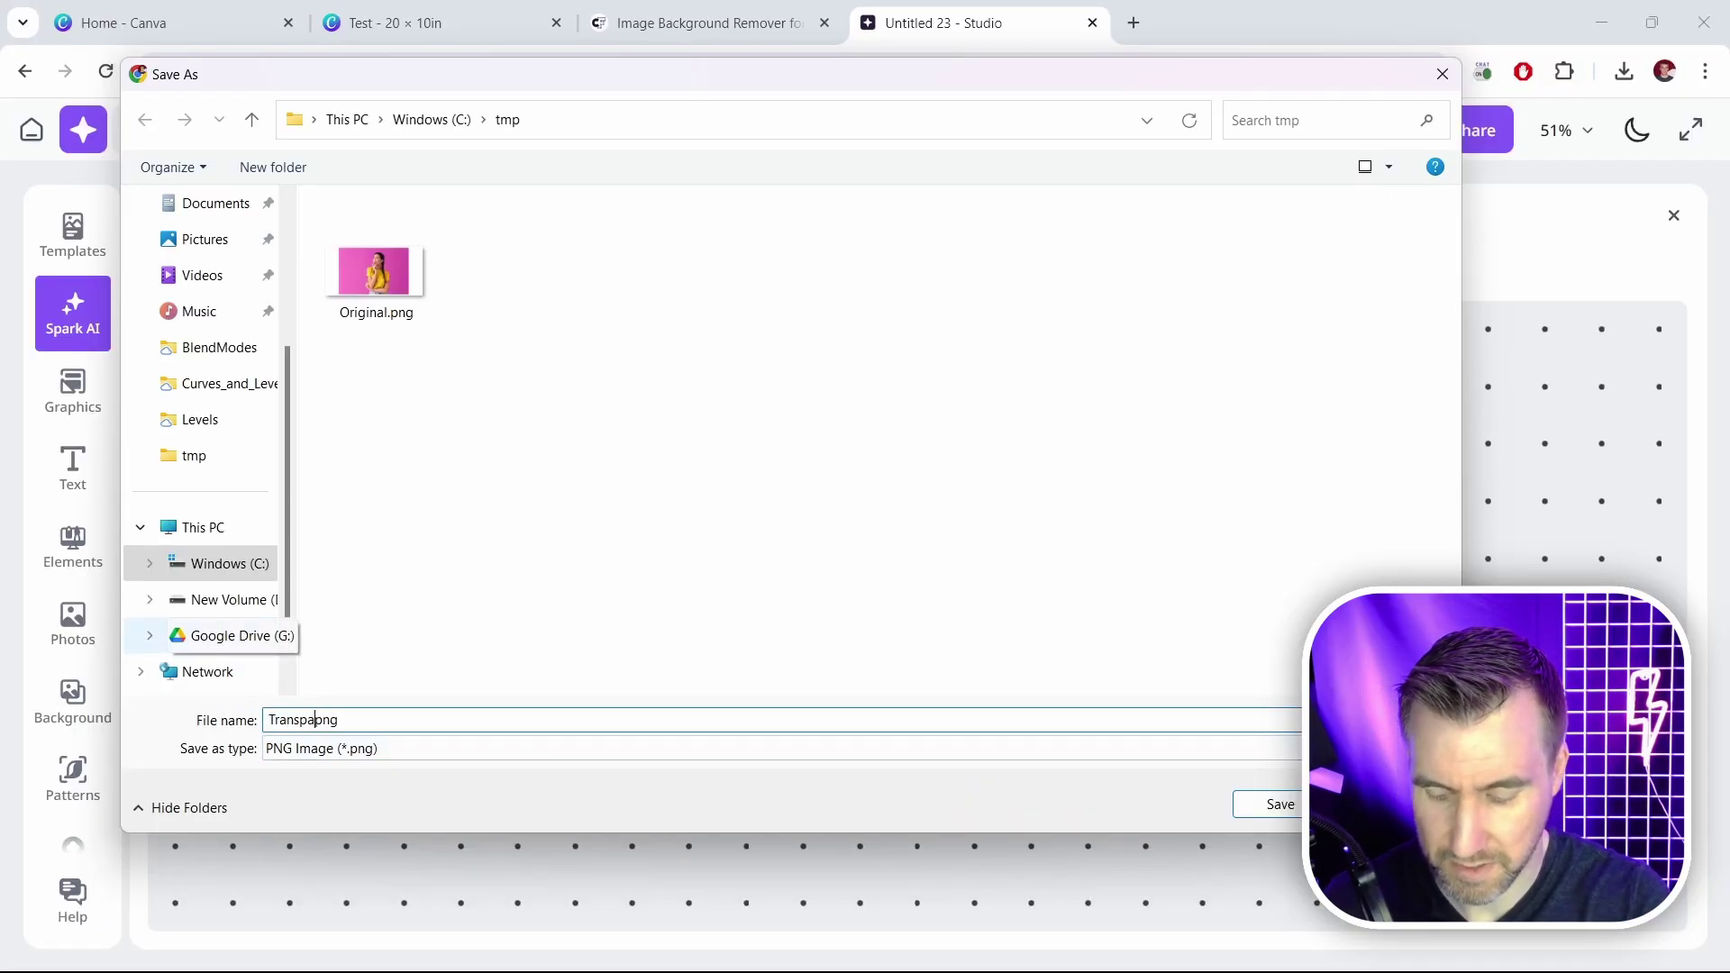
key(Return)
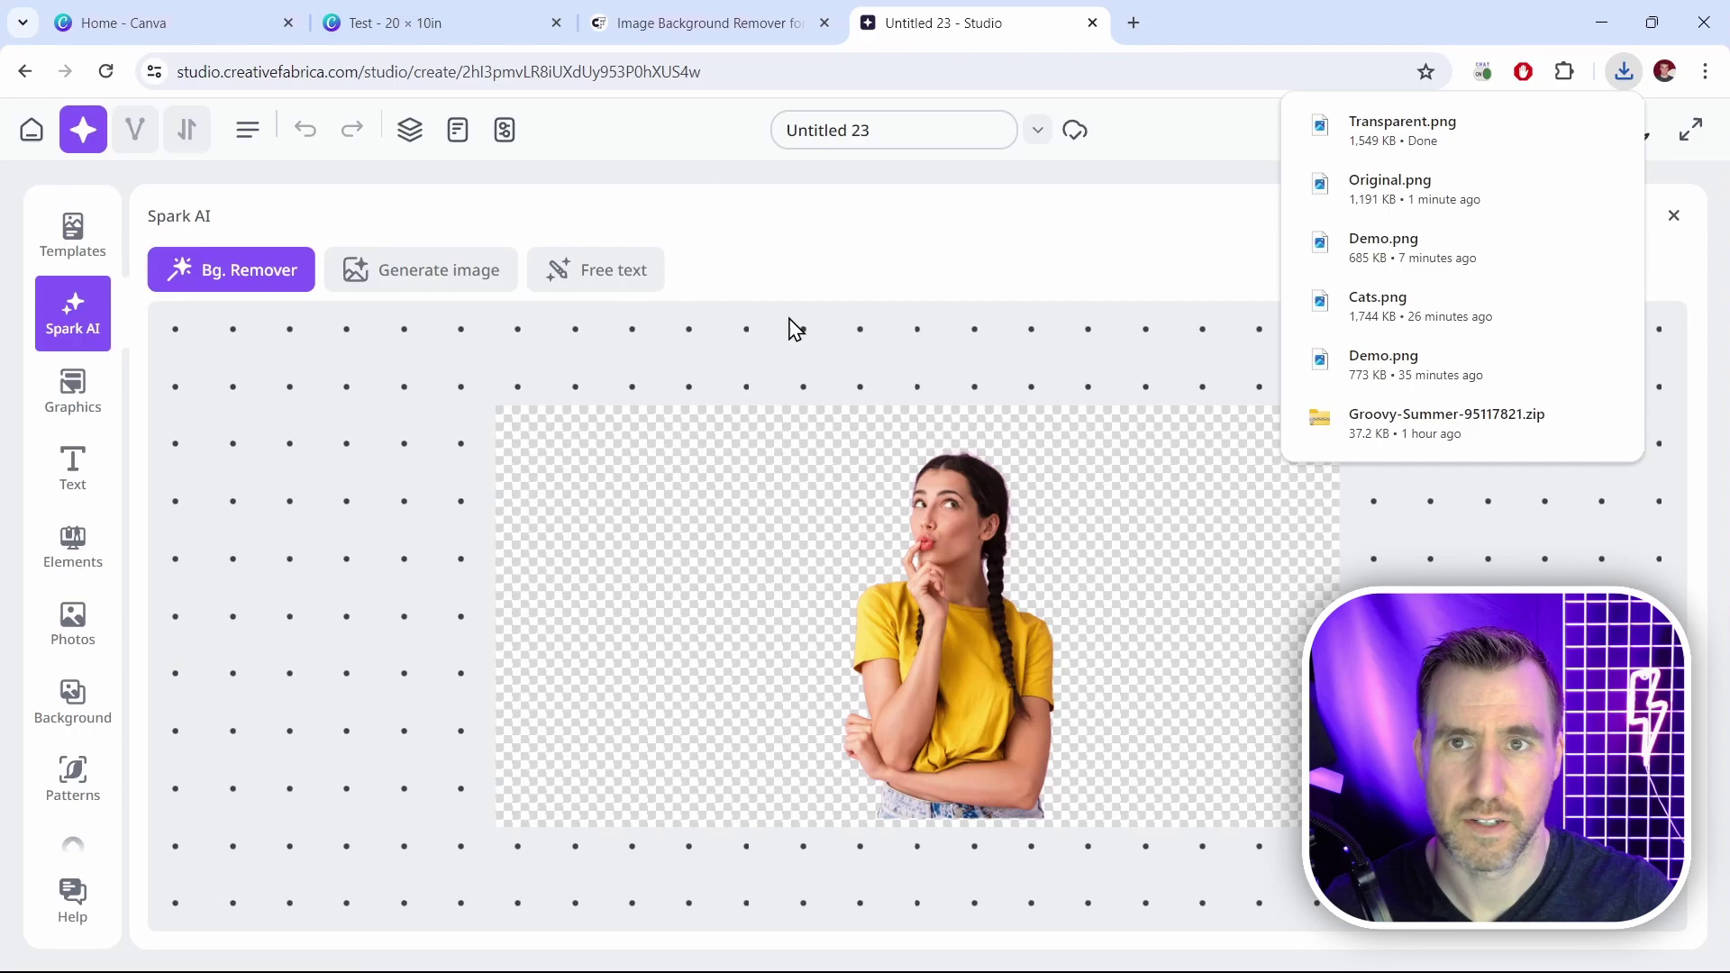
key(ctrl+2)
Delete the original photo and upload Transparent.png to Canva's Uploads
click(1109, 871)
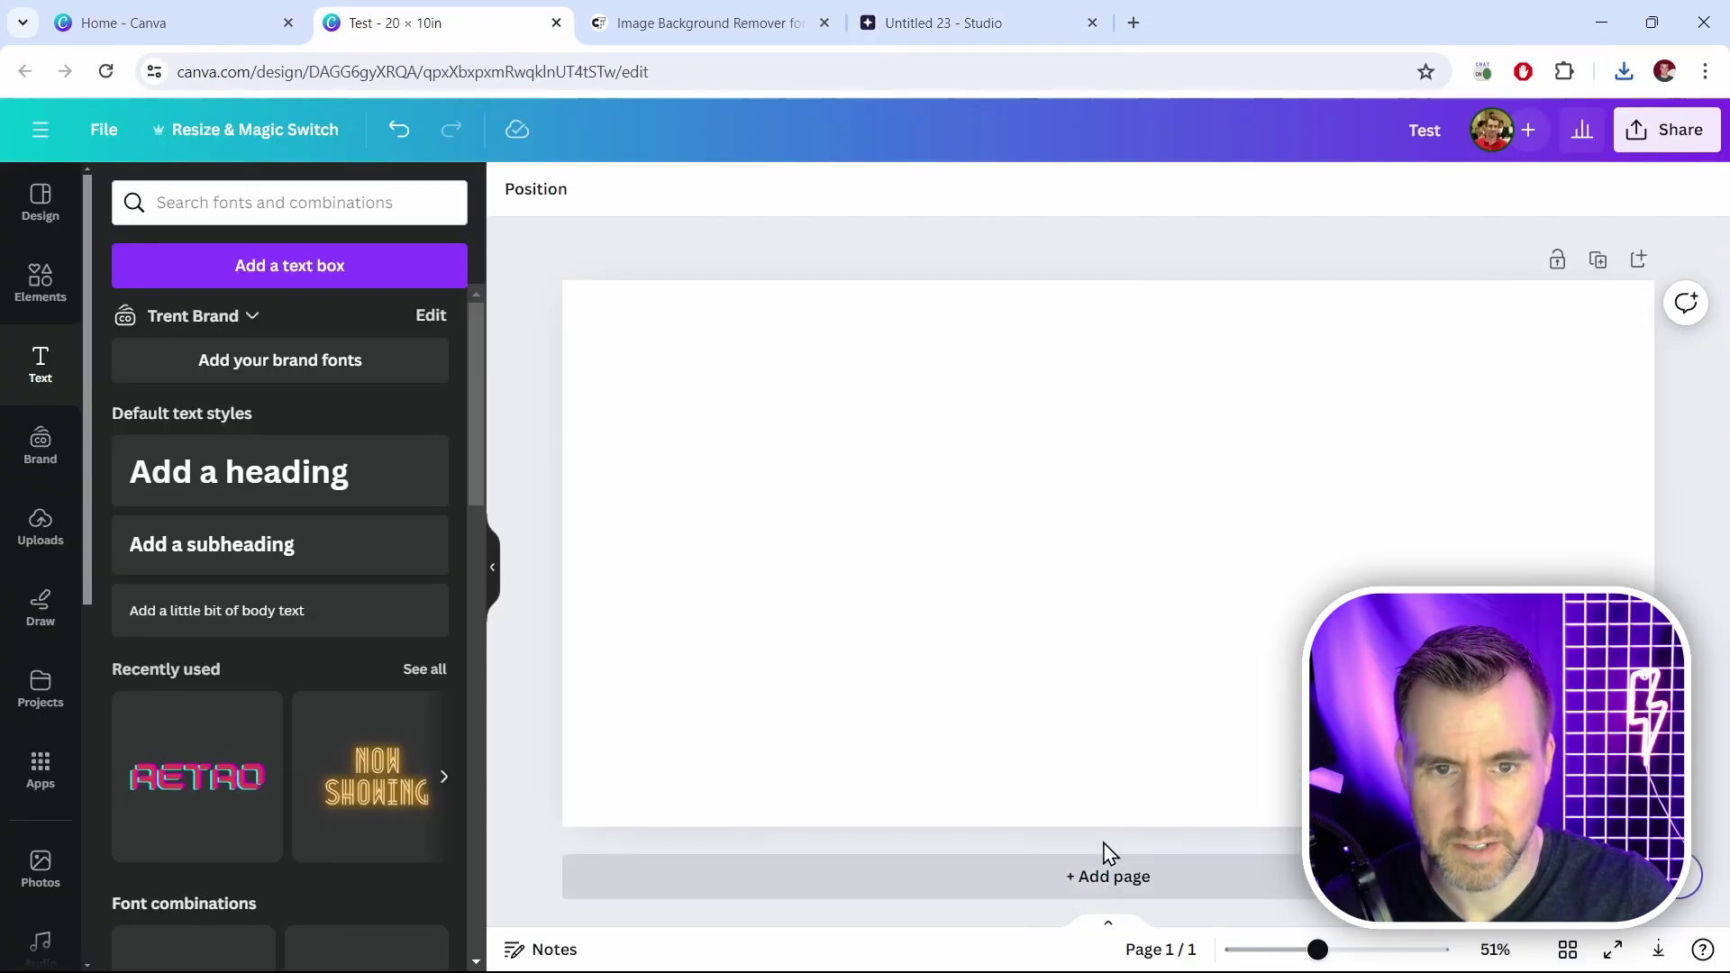
click(40, 528)
click(290, 275)
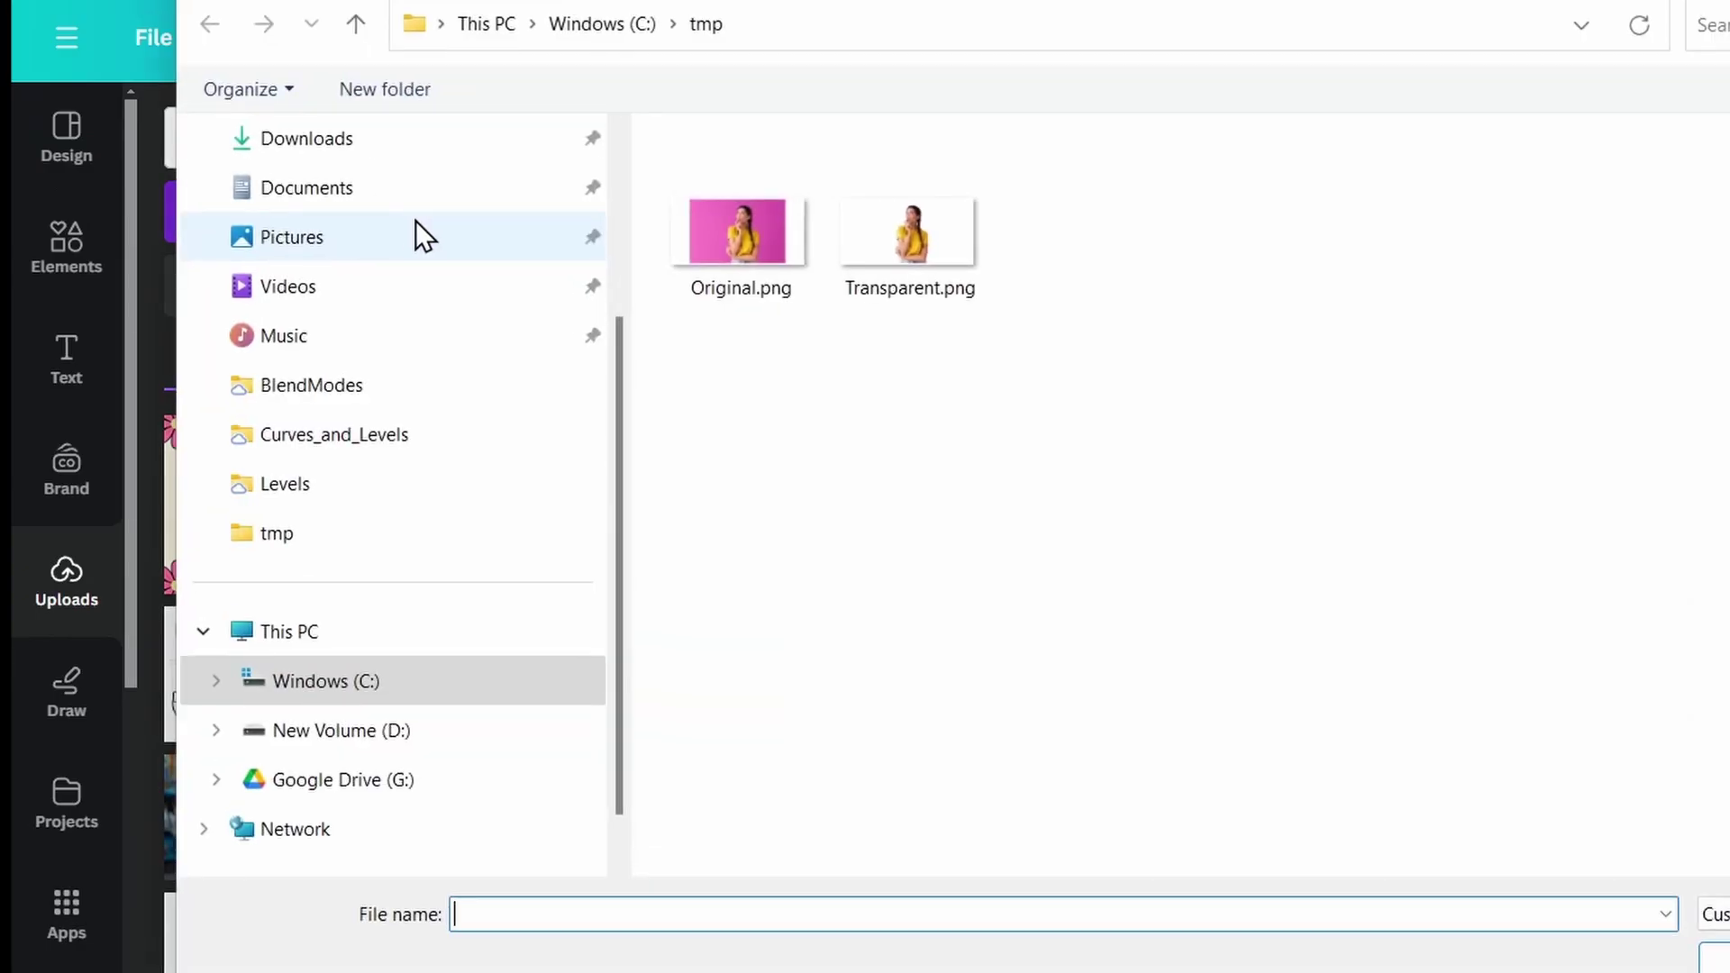
click(680, 339)
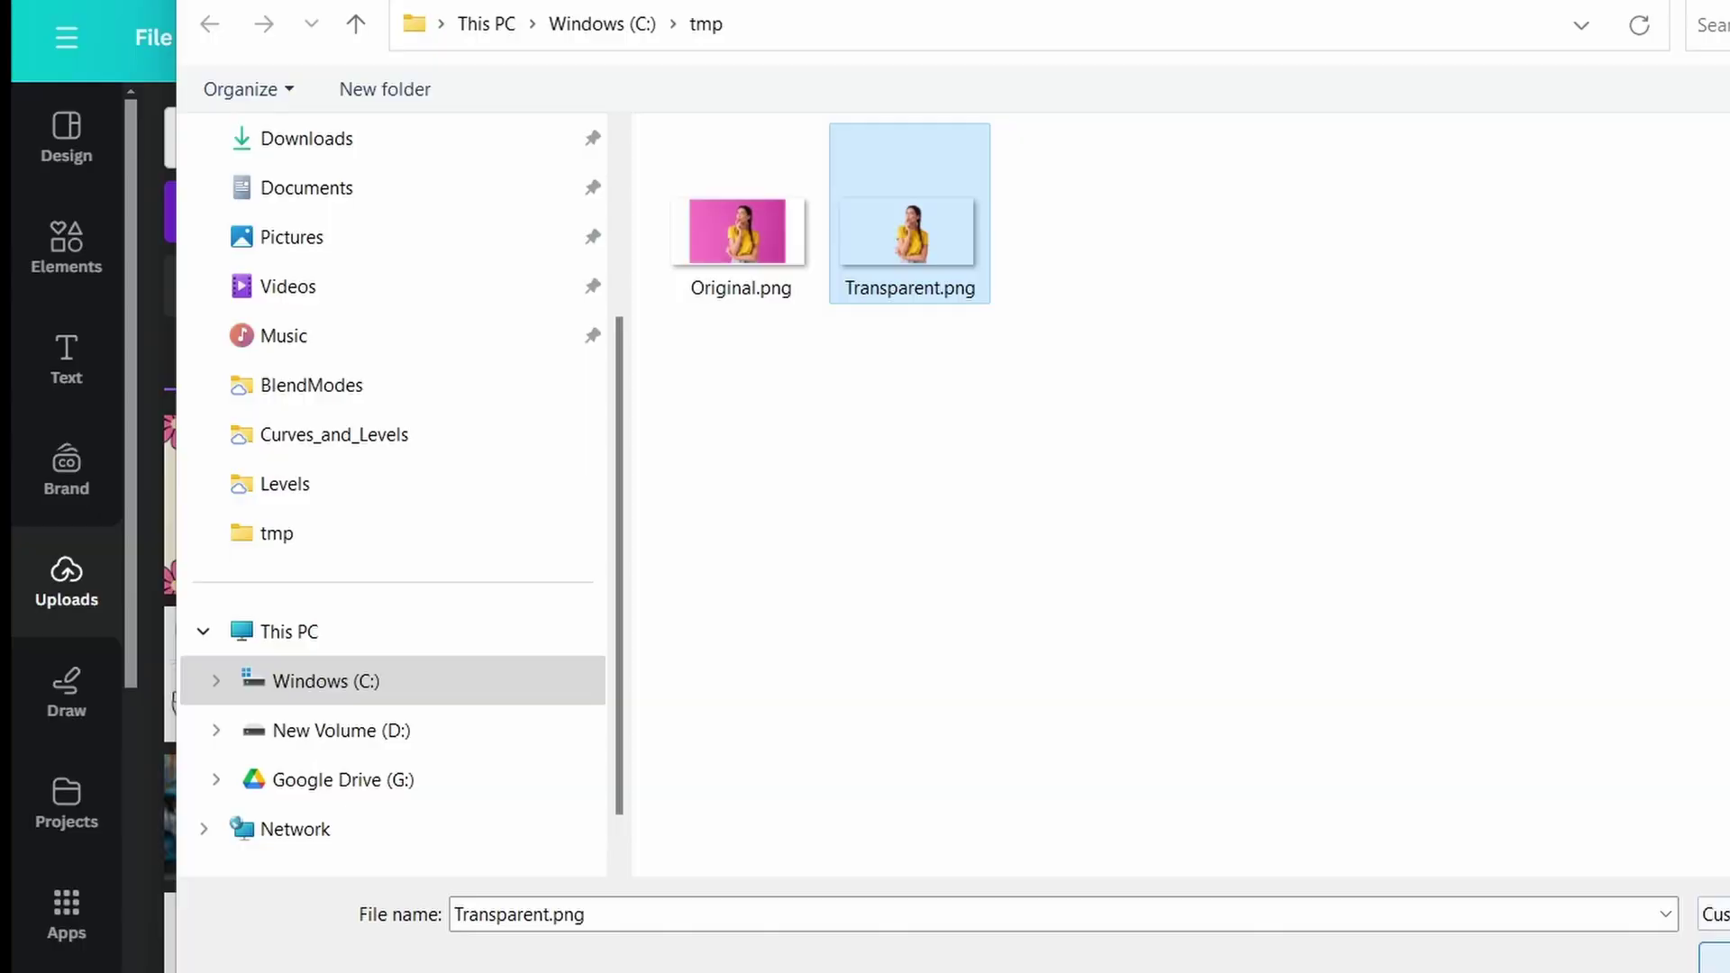
key(Return)
Place the Transparent.png cut-out on the page, enlarge it and reposition the woman
drag(291, 464, 827, 431)
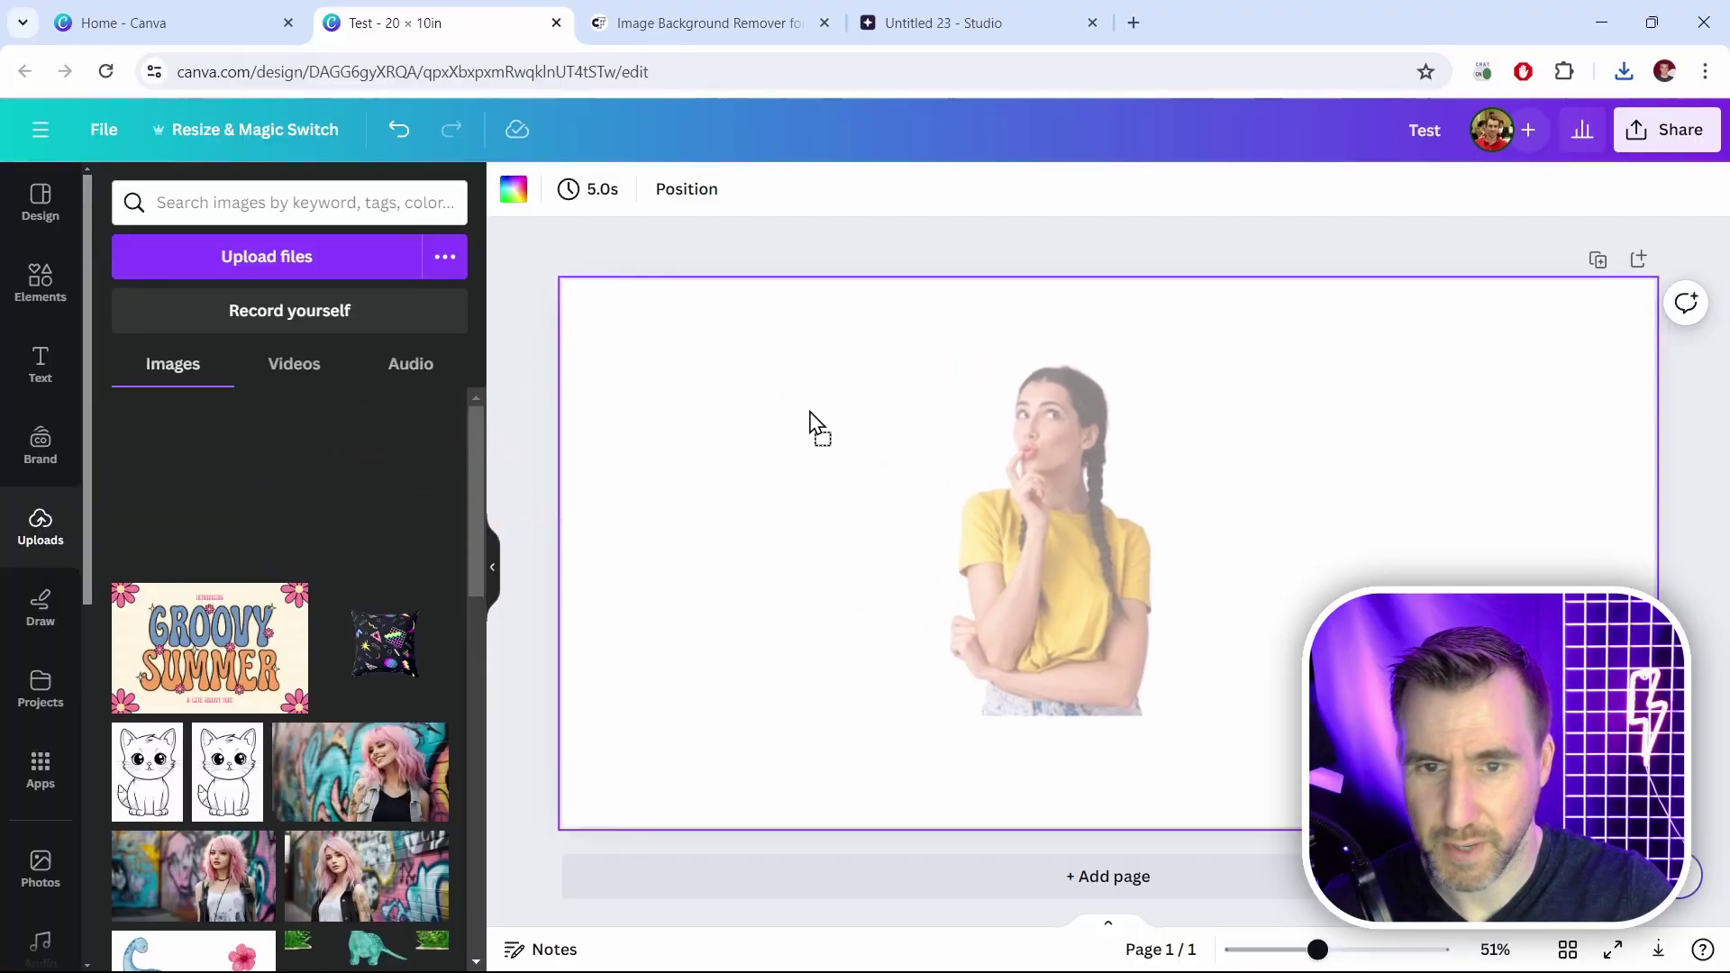
drag(634, 328, 537, 294)
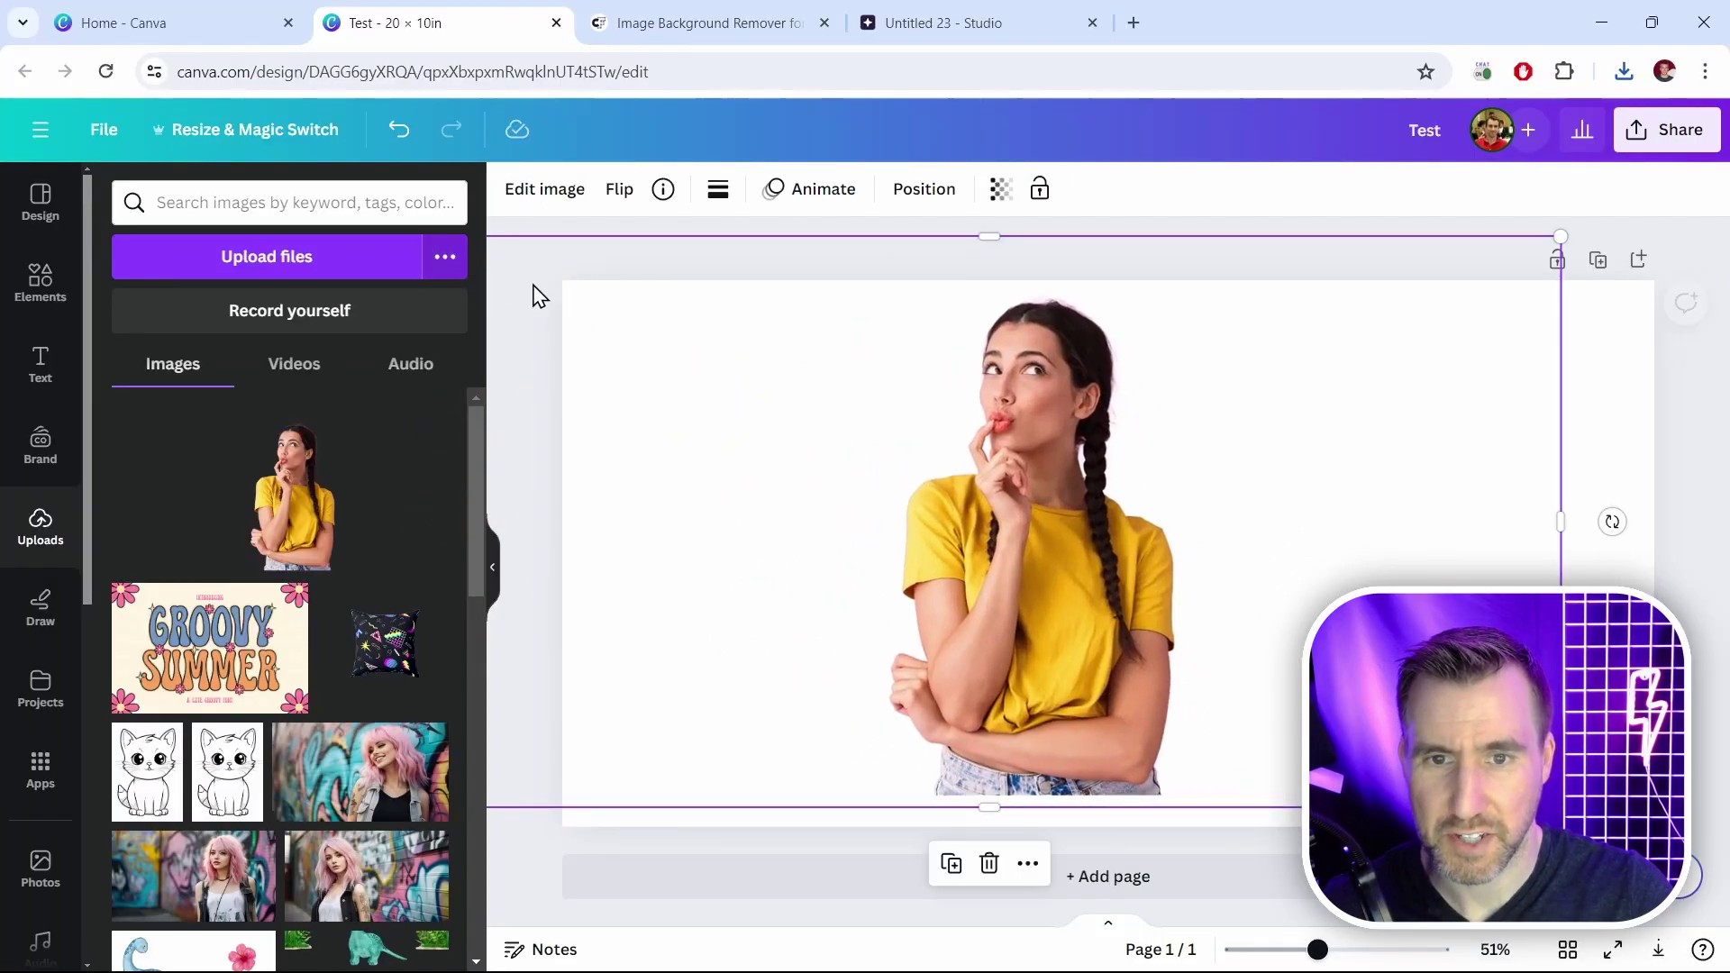
drag(901, 343, 941, 365)
Apply the pink money-bag pattern from the Background patterns to the page
scroll(45, 631, down, 3)
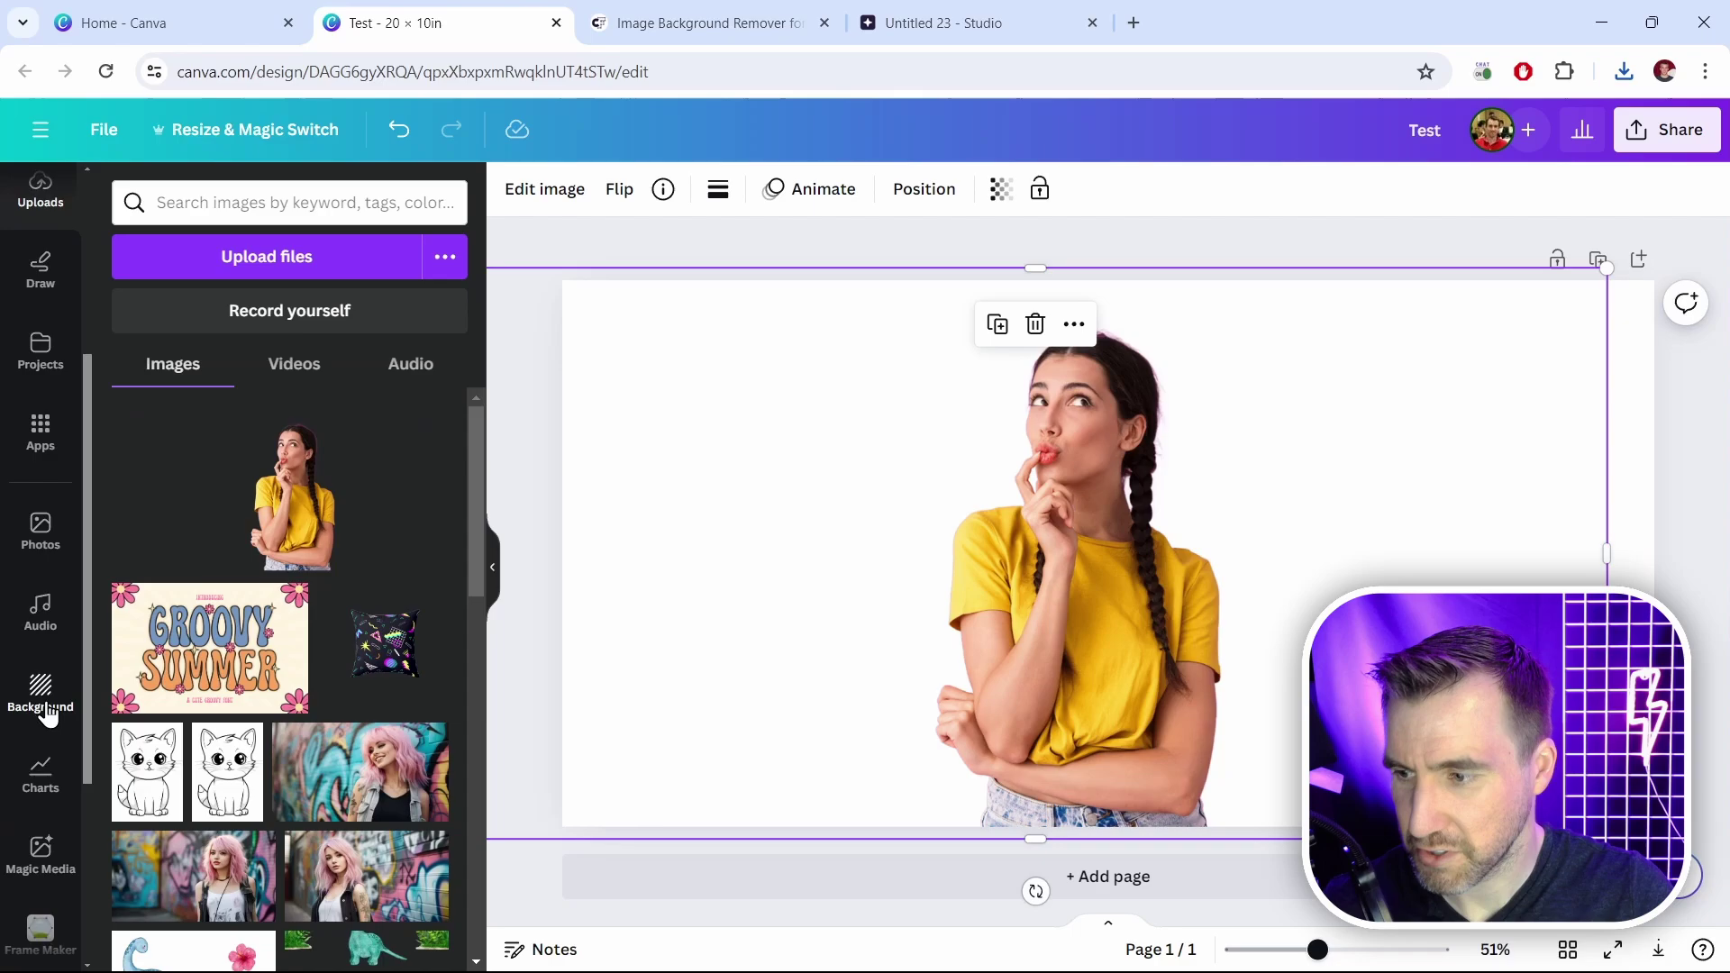
click(41, 696)
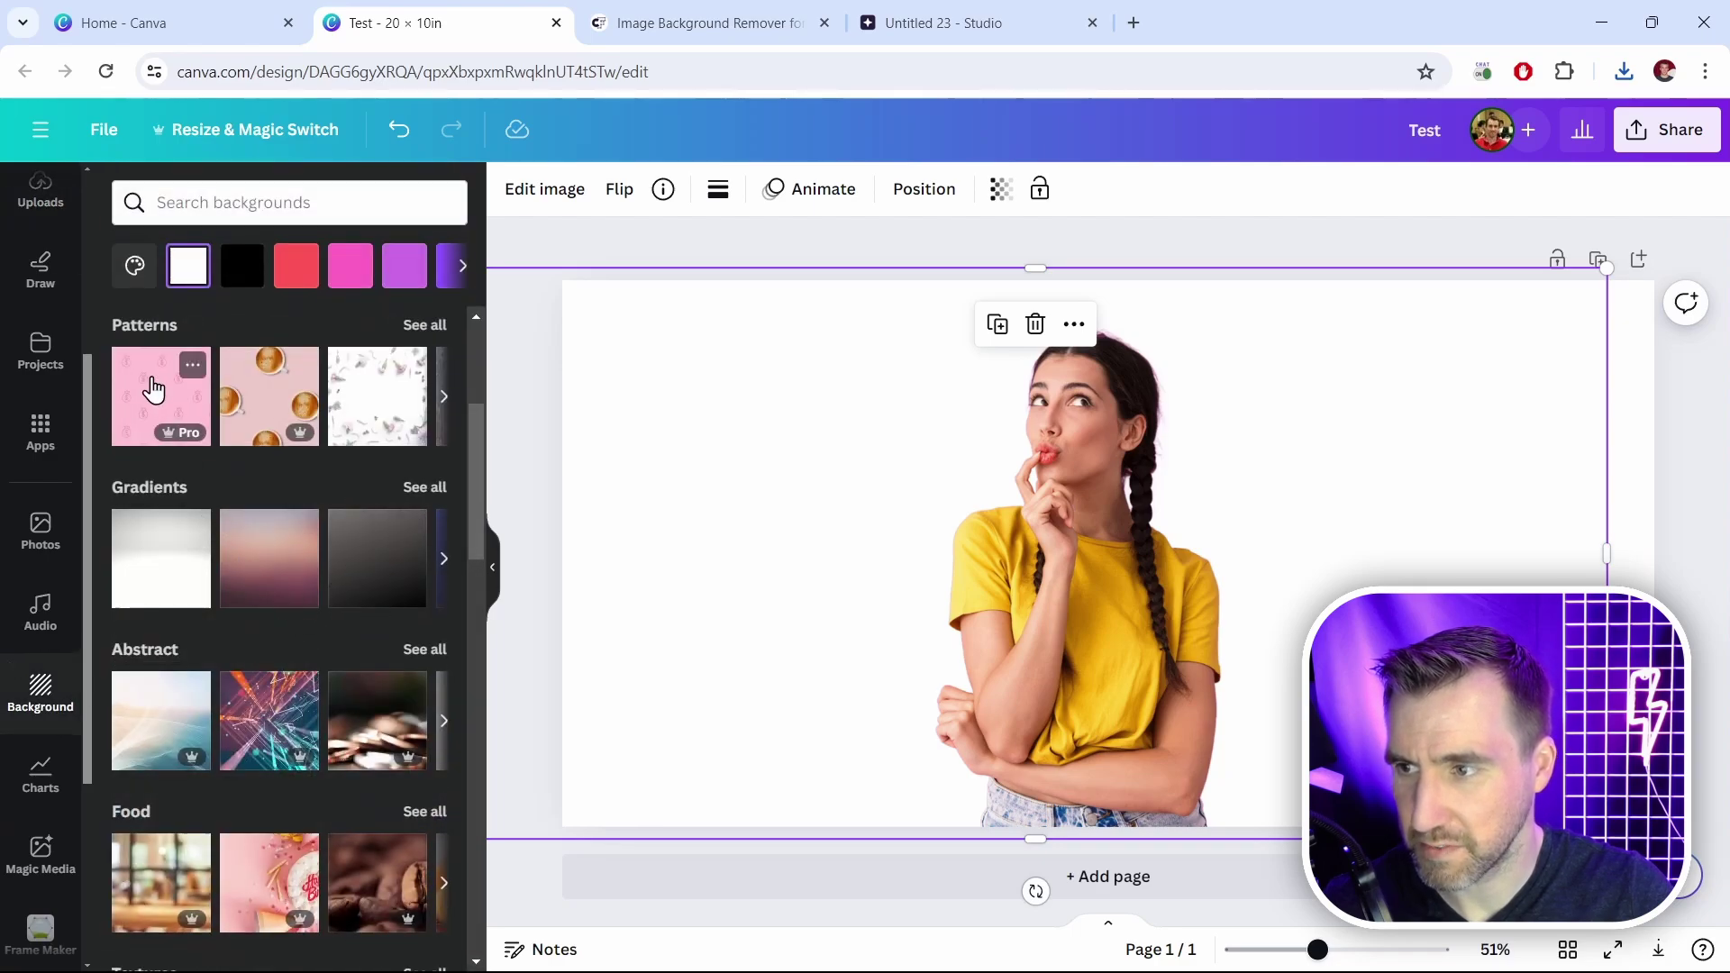
click(153, 387)
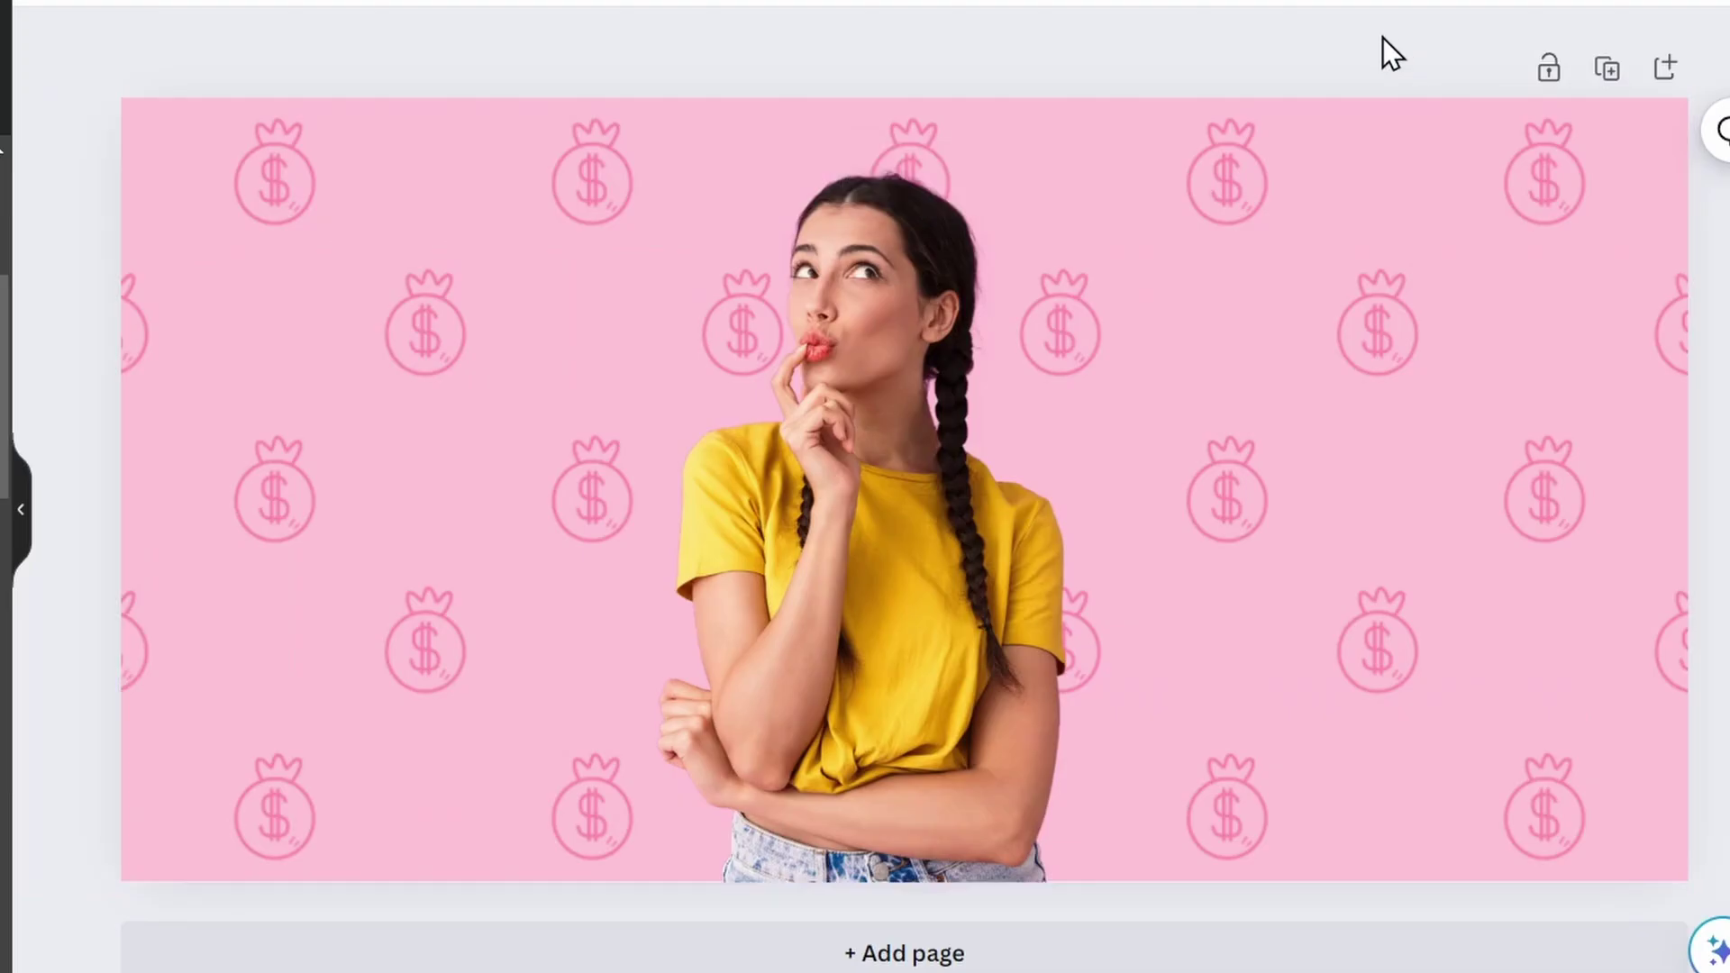